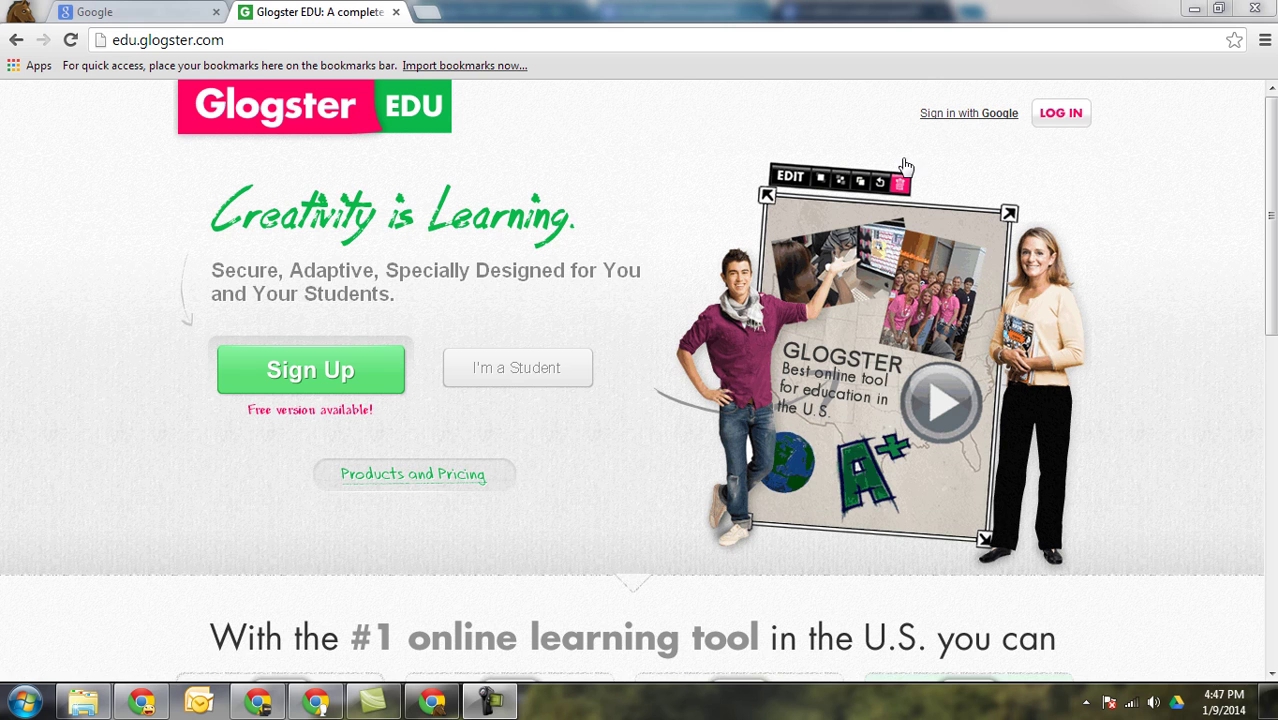
Sign in with Google and let Glogster EDU view the account's e-mail and basic info.
left_click(970, 118)
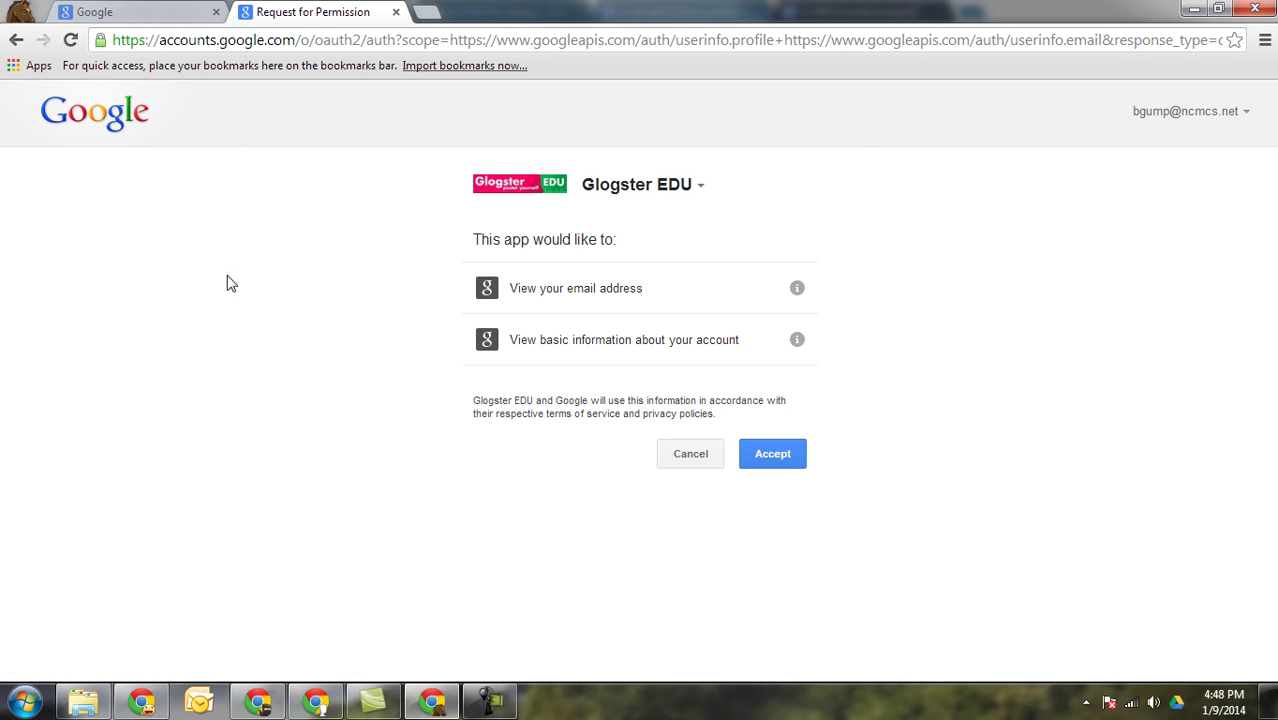
left_click(786, 465)
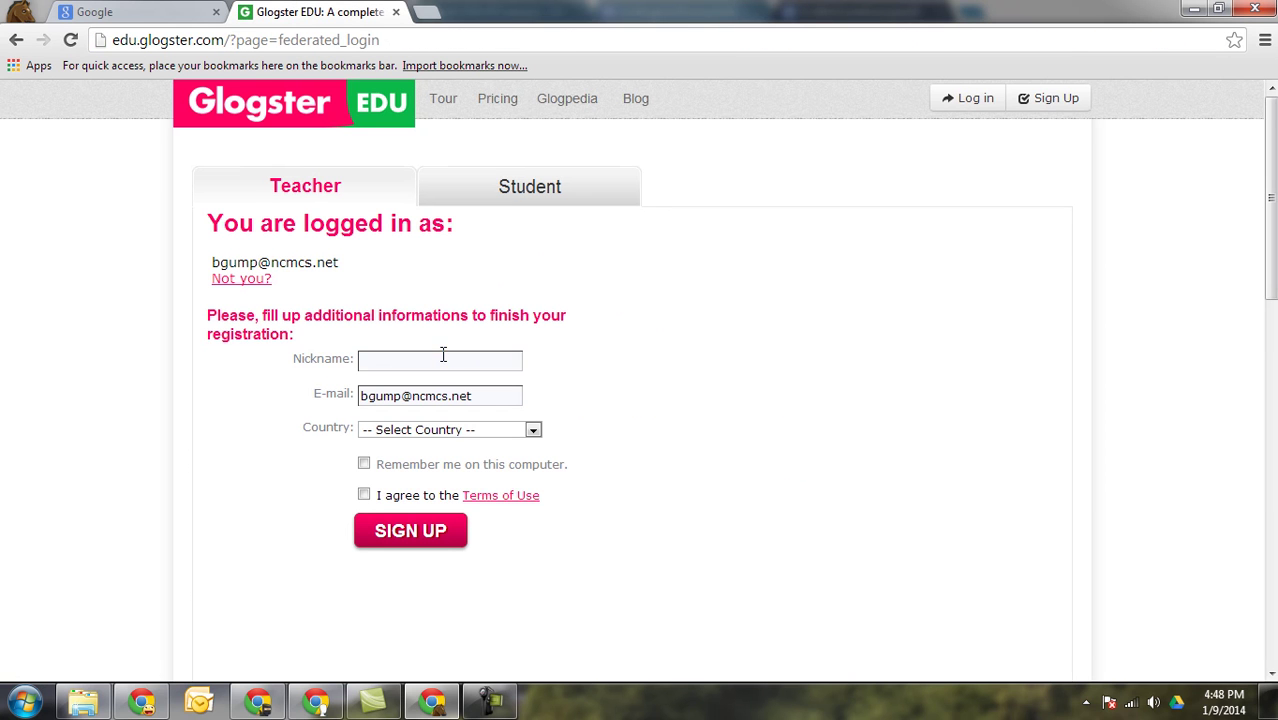
Enter a nickname, check the pre-filled e-mail, and set the country to United States.
left_click(443, 357)
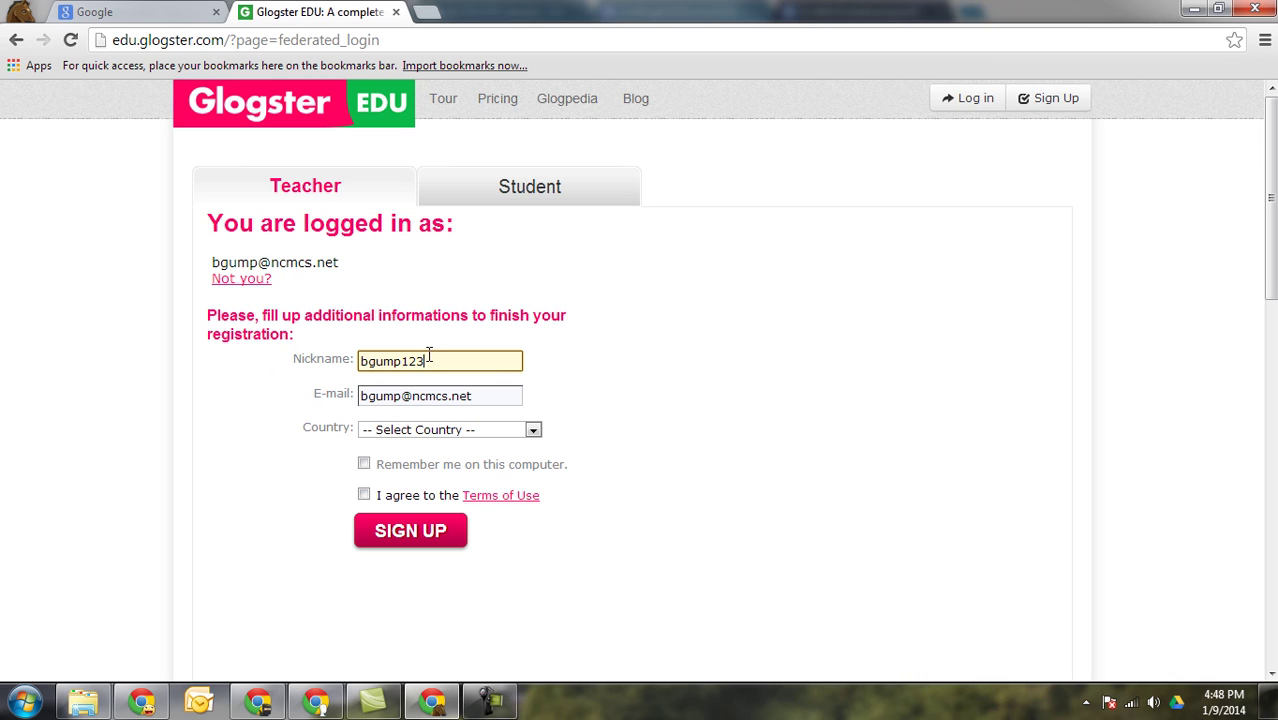
left_click(503, 399)
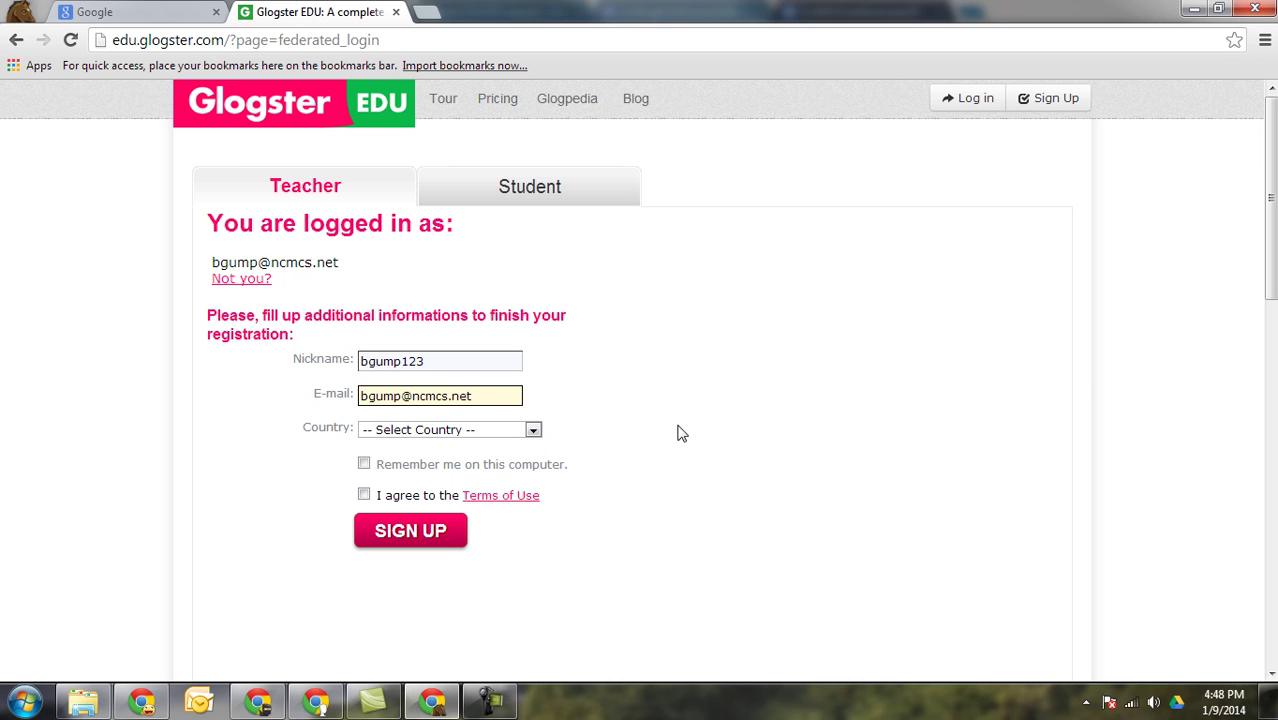
left_click(533, 431)
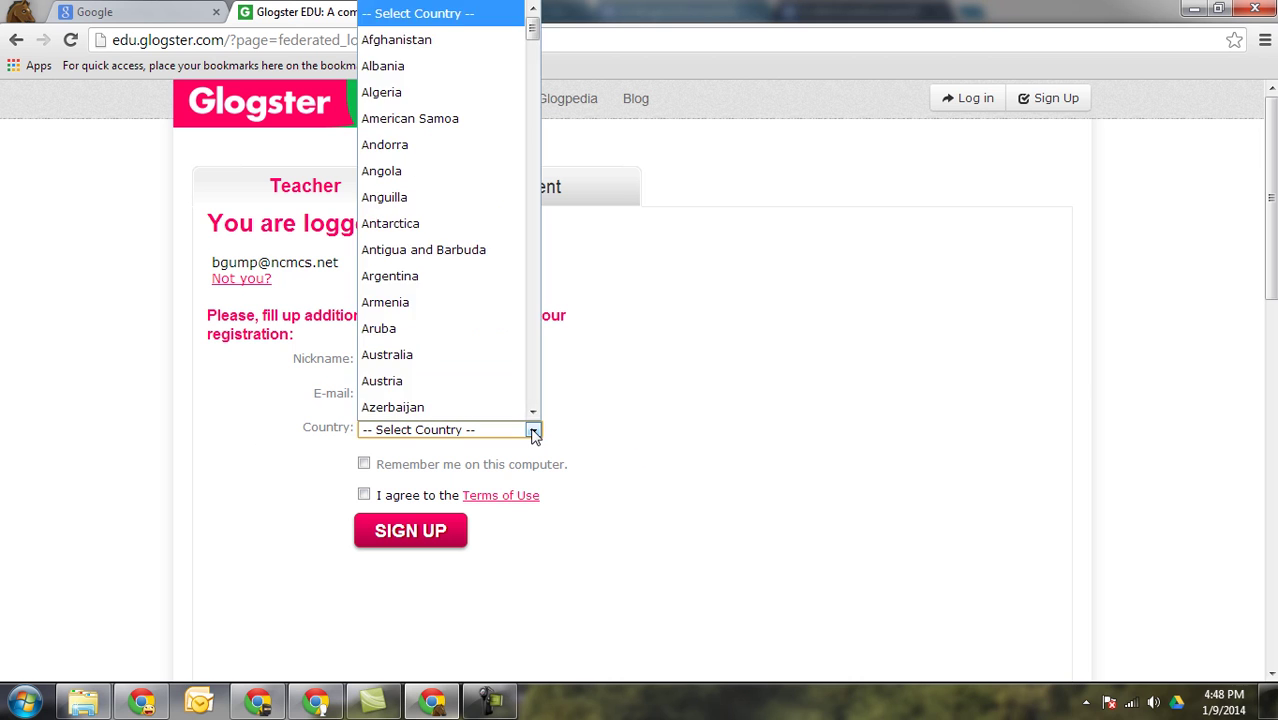
left_click_drag(533, 30, 534, 374)
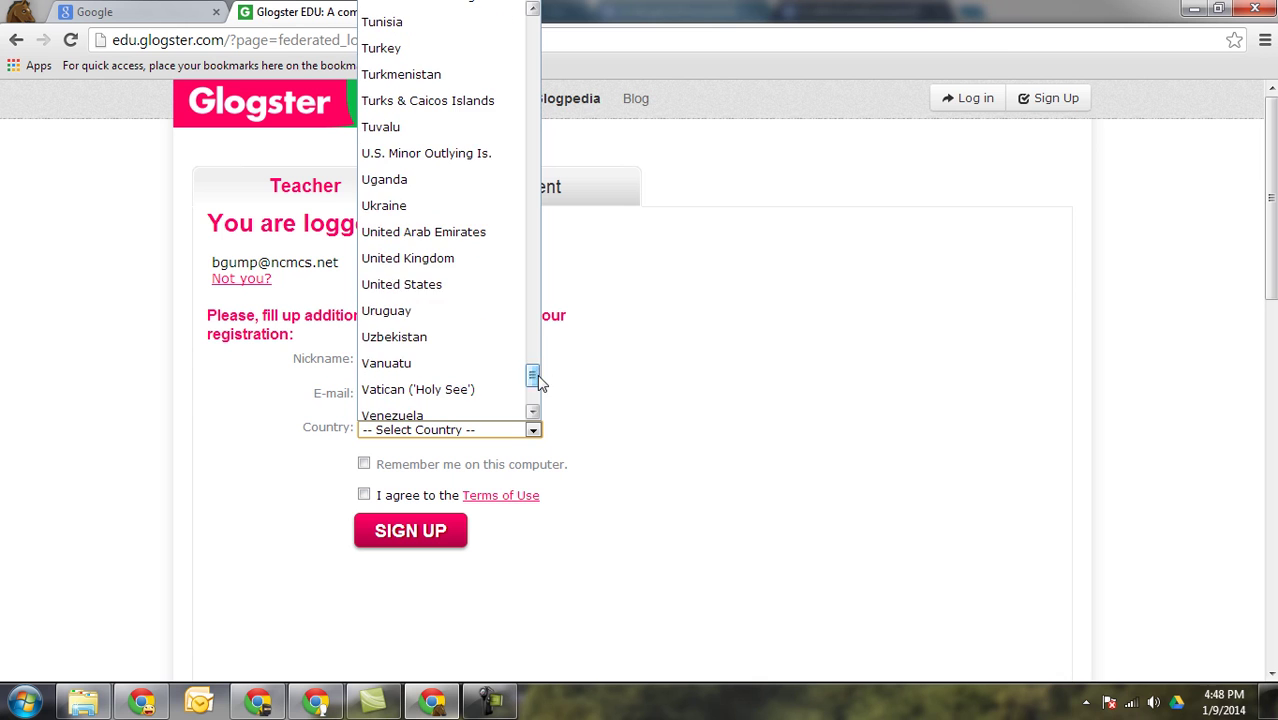
left_click(440, 284)
Set the state to North Carolina, agree to the Terms of Use, and submit the registration.
left_click(533, 465)
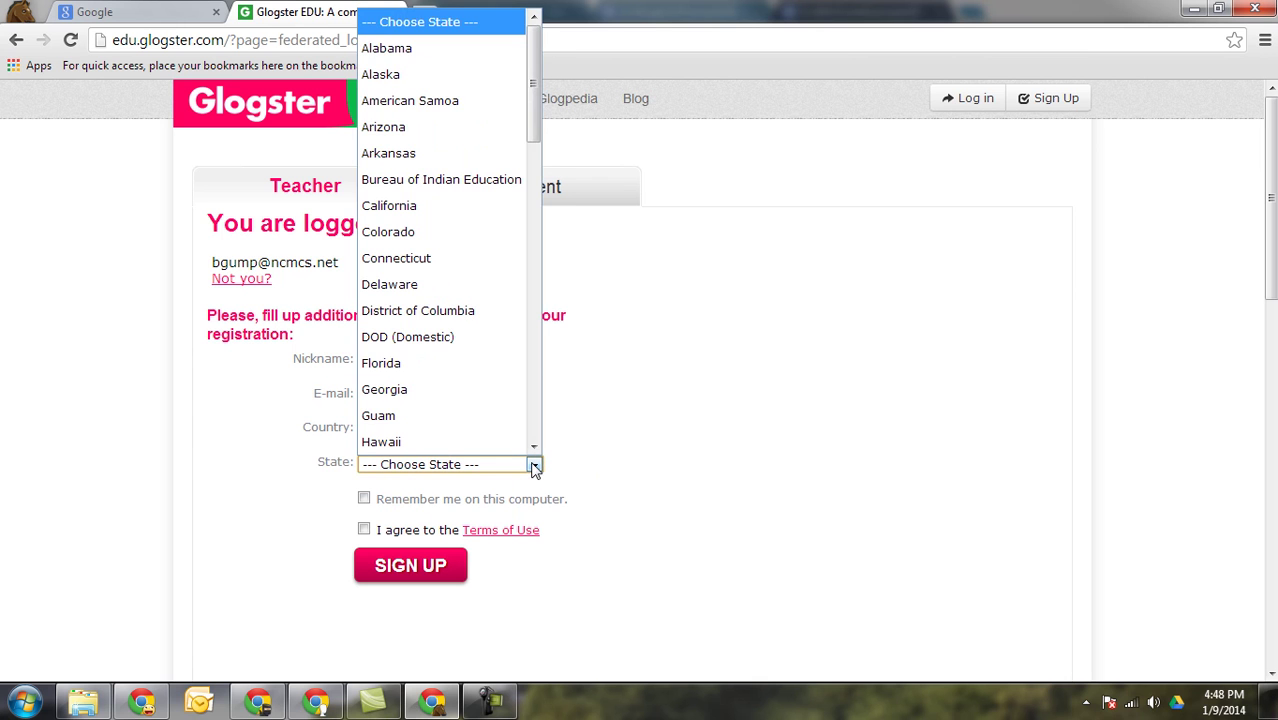
left_click_drag(533, 105, 534, 284)
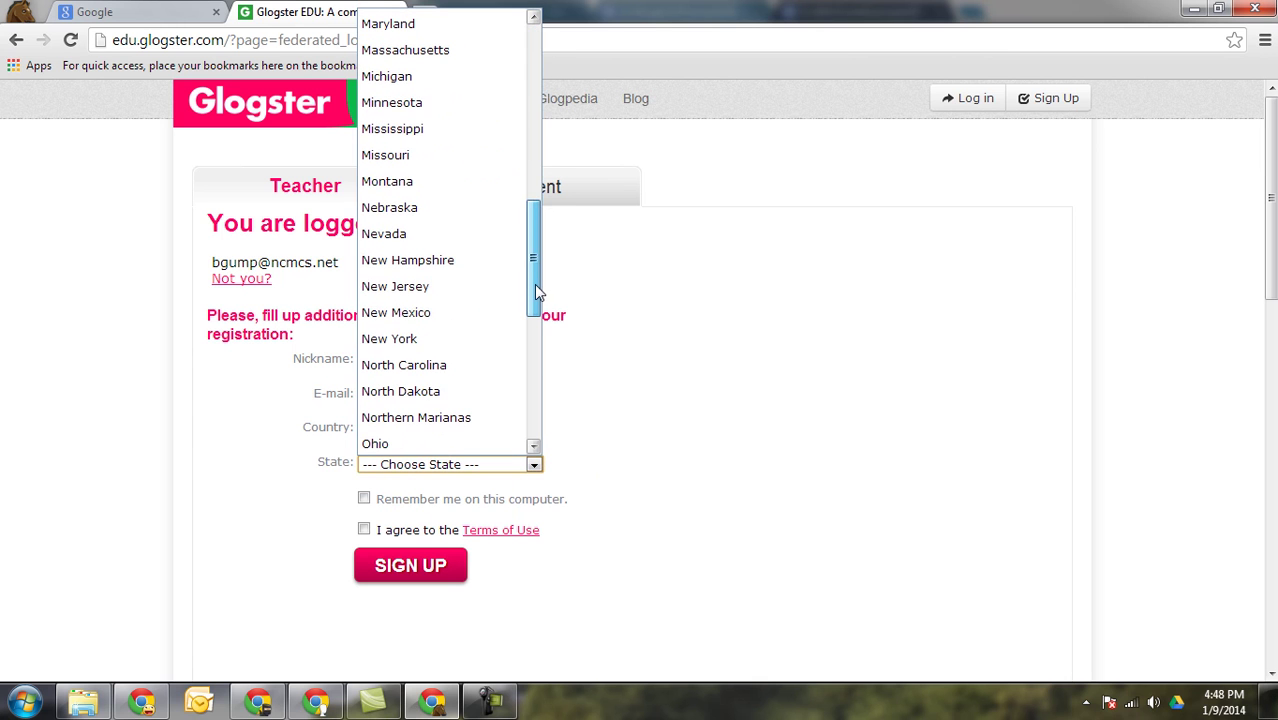
left_click(442, 365)
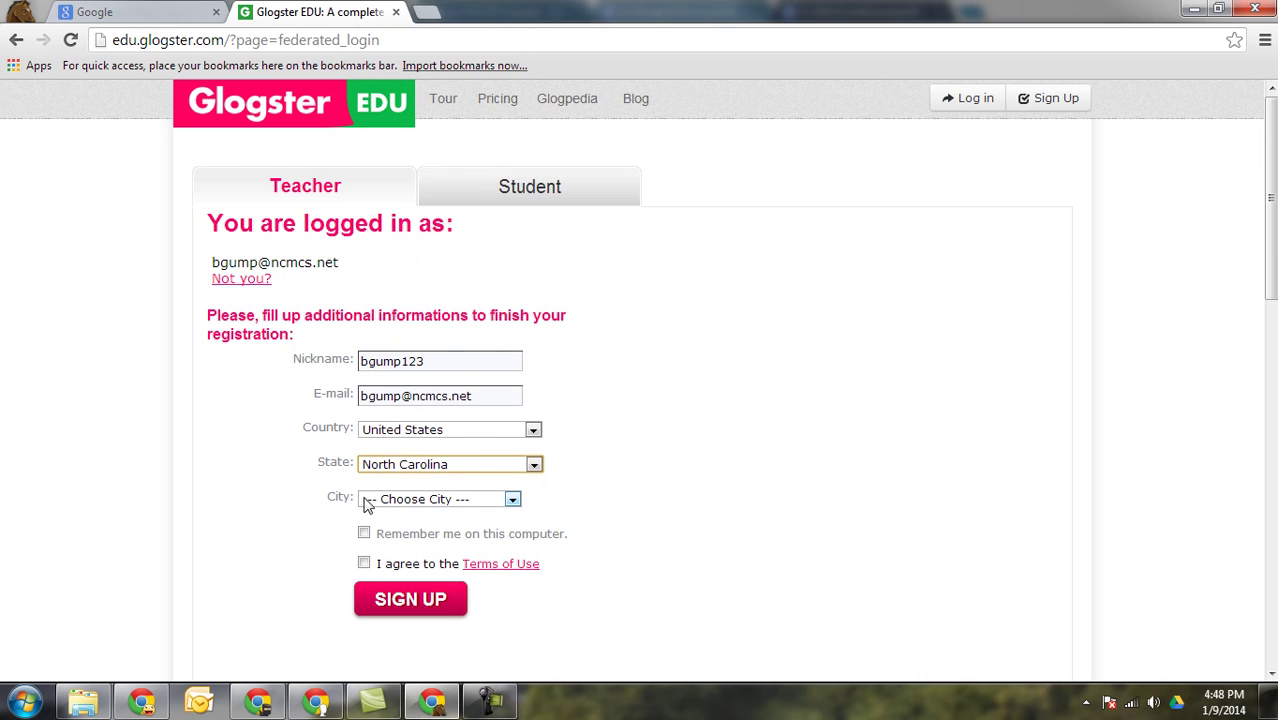
scroll(278, 509, "down", 1)
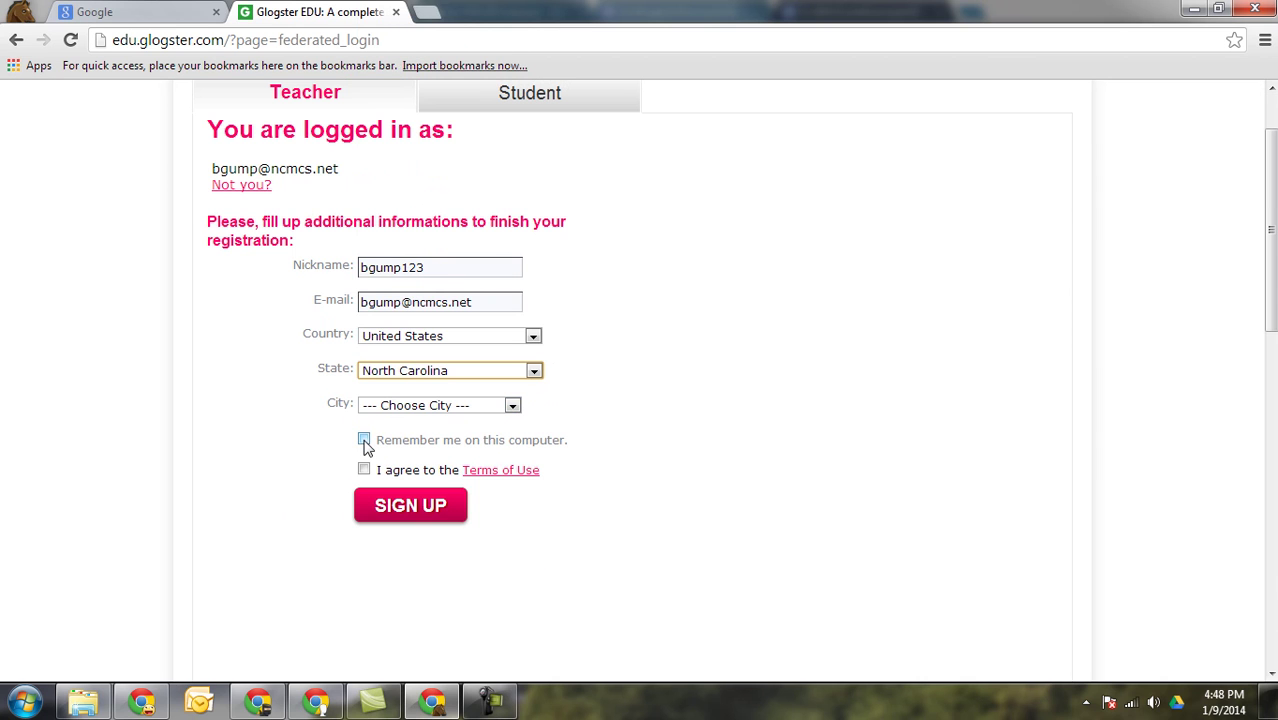
left_click(364, 470)
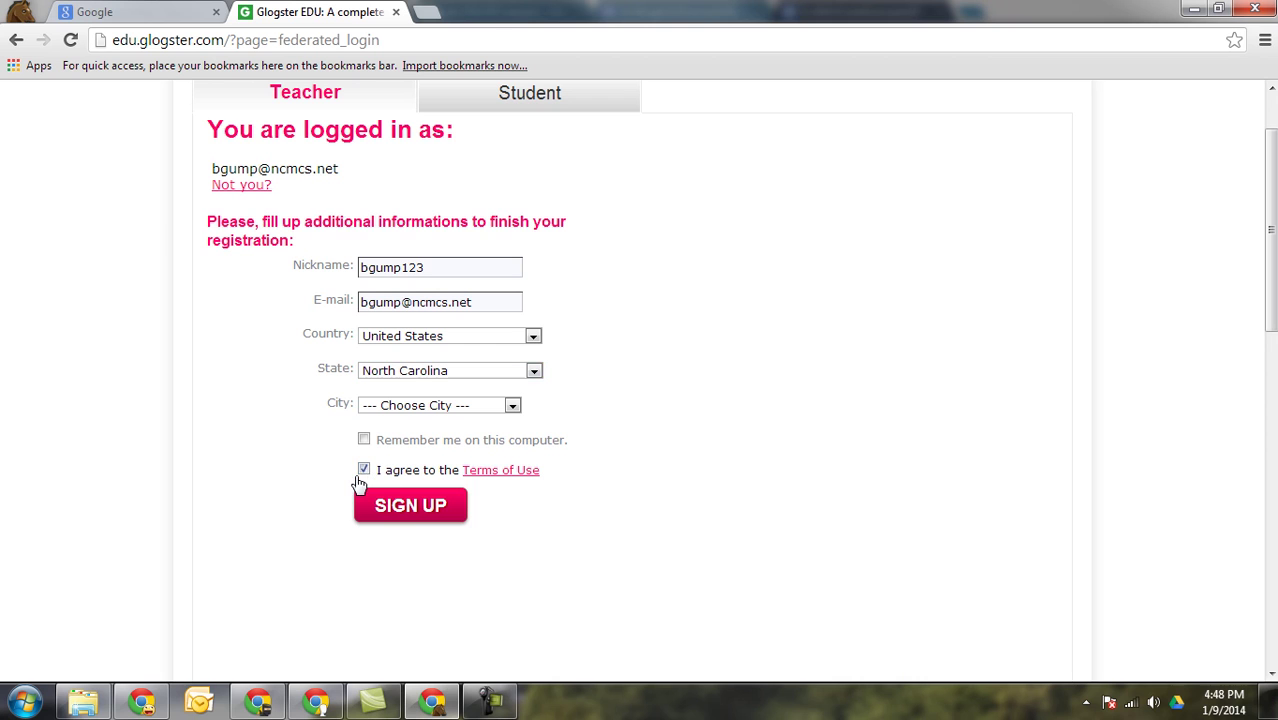
left_click(411, 506)
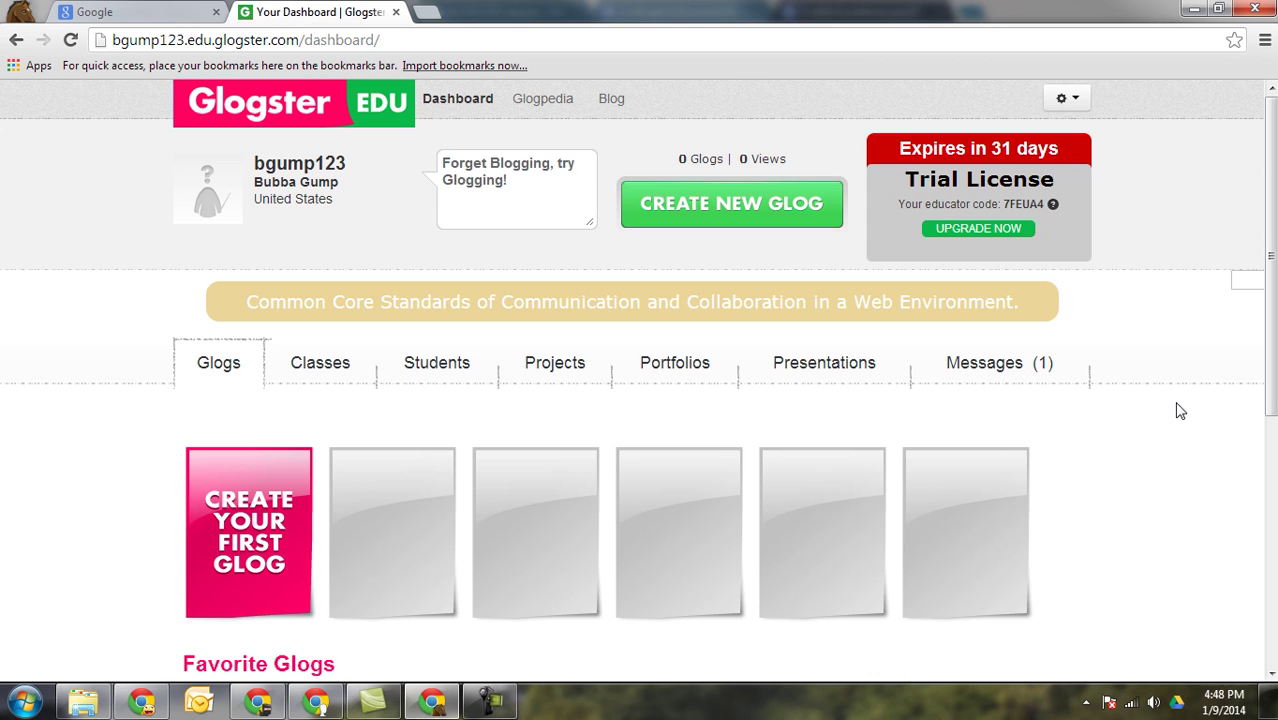
Start a new glog and page the template carousel forward twice, then back once.
left_click(706, 208)
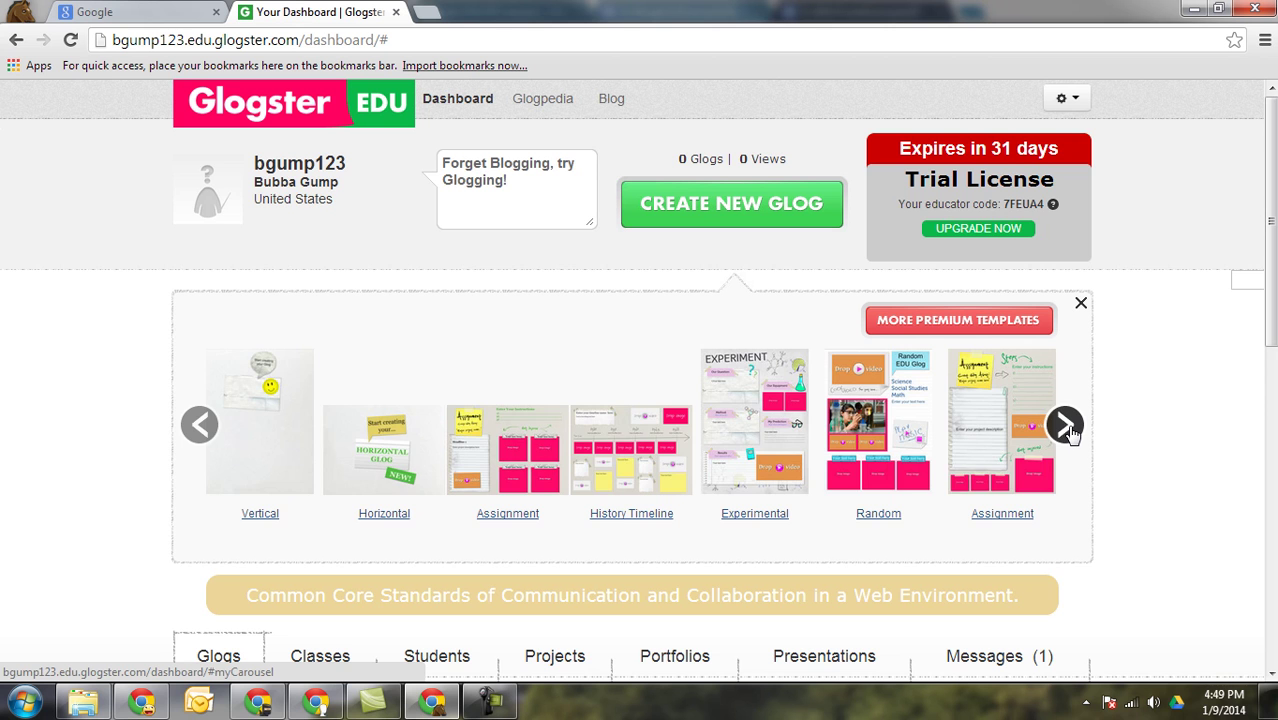
left_click(1066, 426)
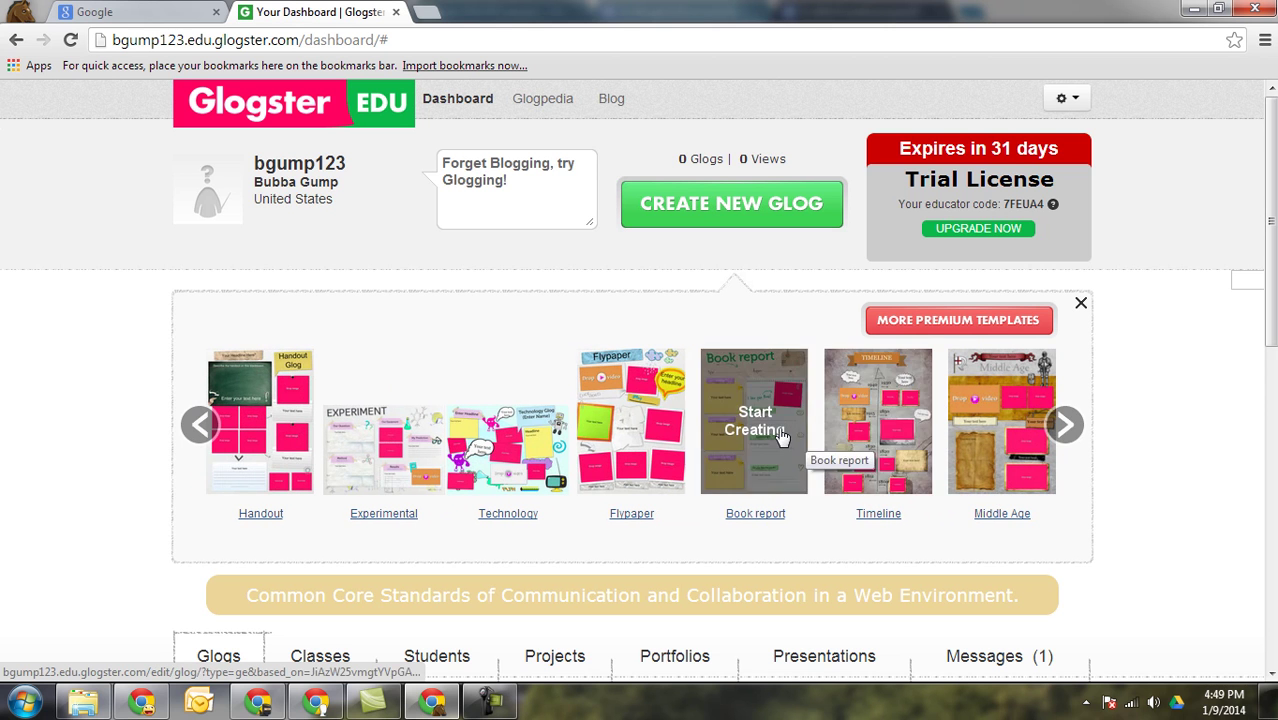
left_click(1066, 427)
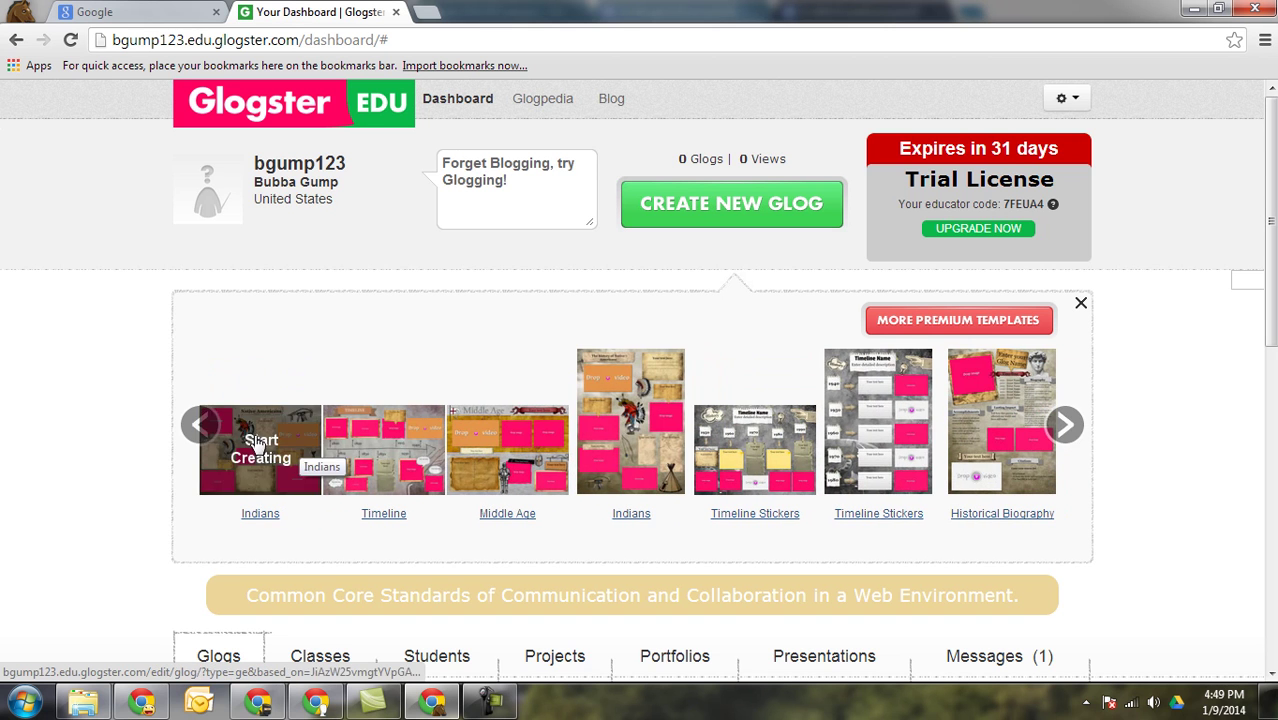
left_click(197, 429)
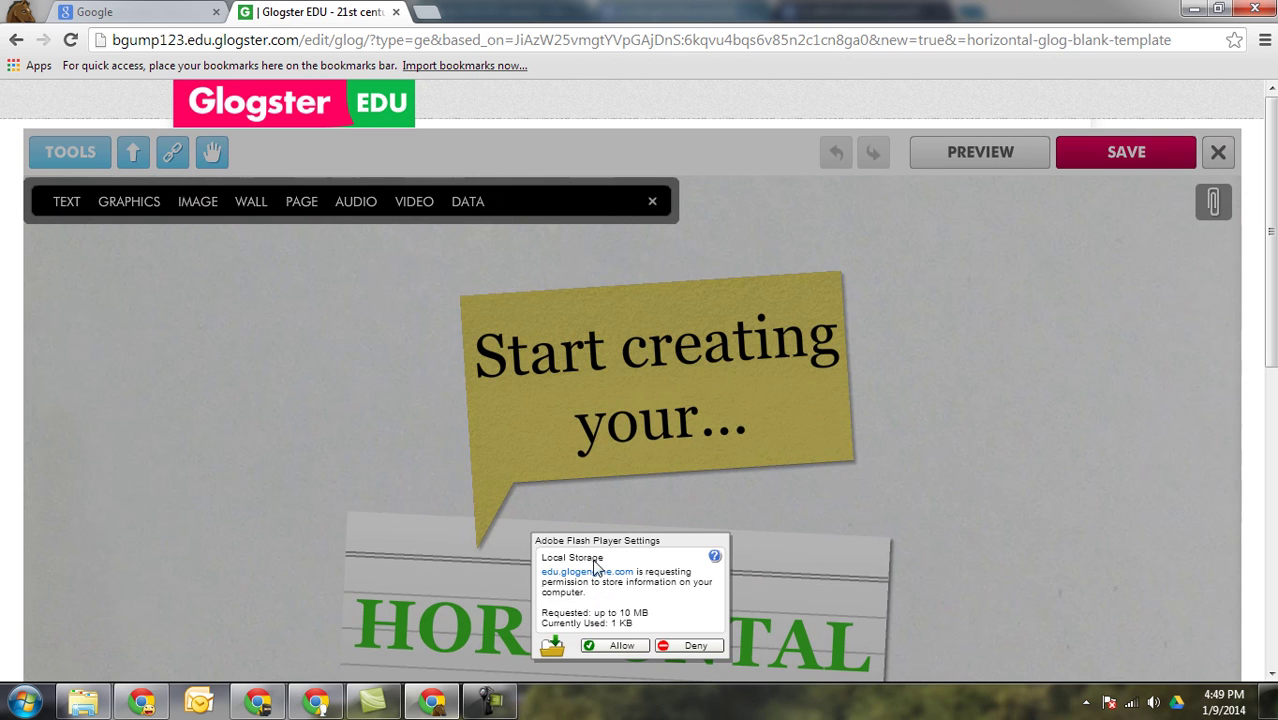
Allow Flash local storage, then move the yellow bubble left and the HORIZONTAL GLOG card right.
left_click(622, 646)
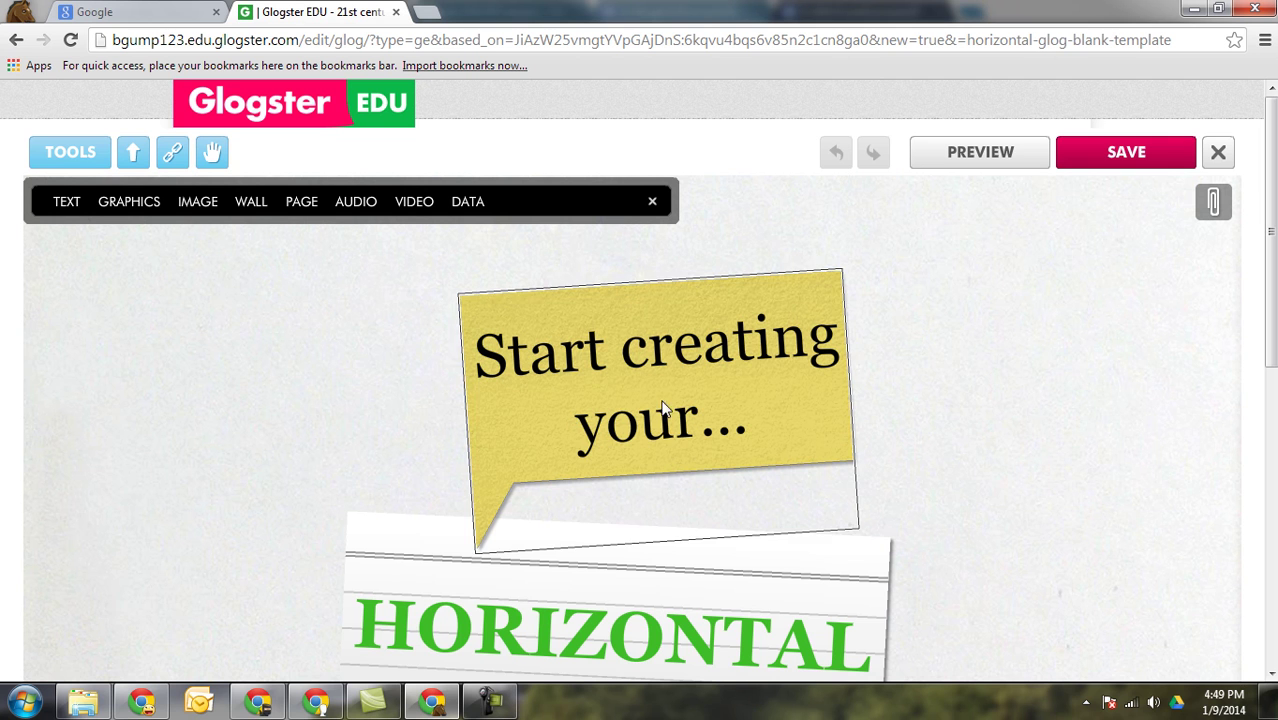
left_click_drag(662, 408, 359, 408)
left_click_drag(593, 586, 851, 379)
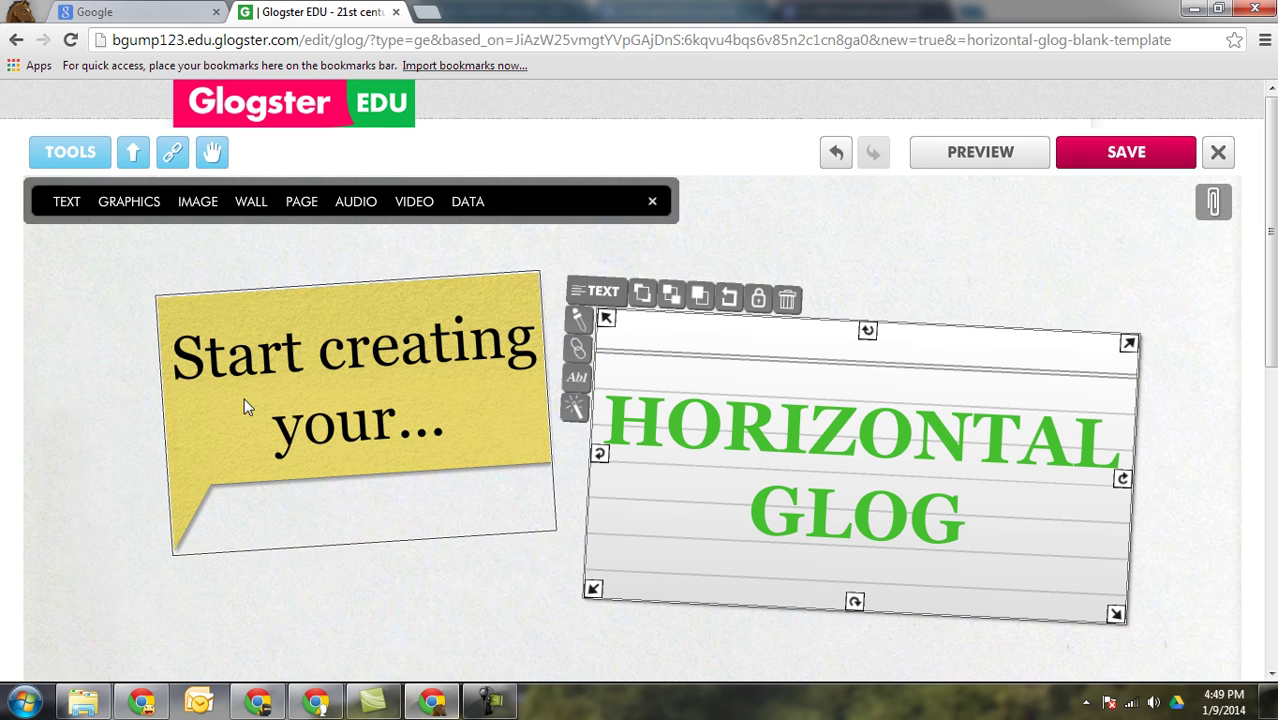
left_click_drag(330, 360, 307, 350)
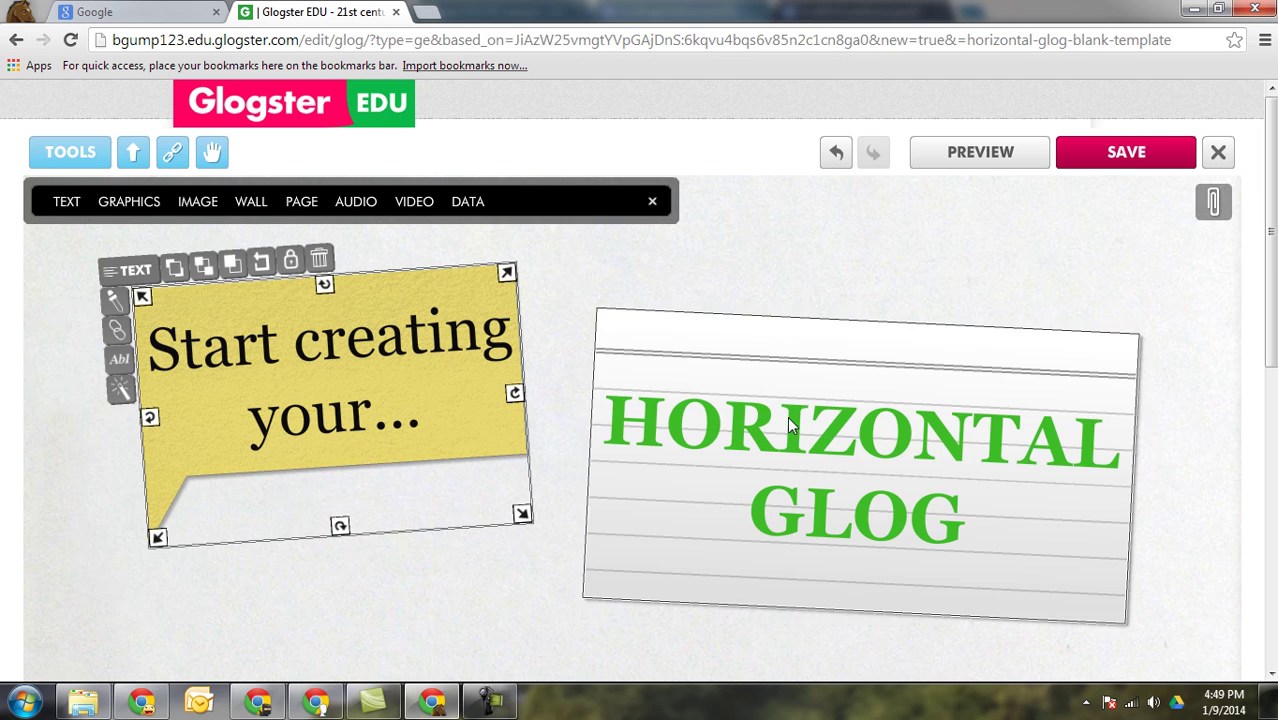
left_click_drag(650, 450, 745, 430)
left_click(490, 393)
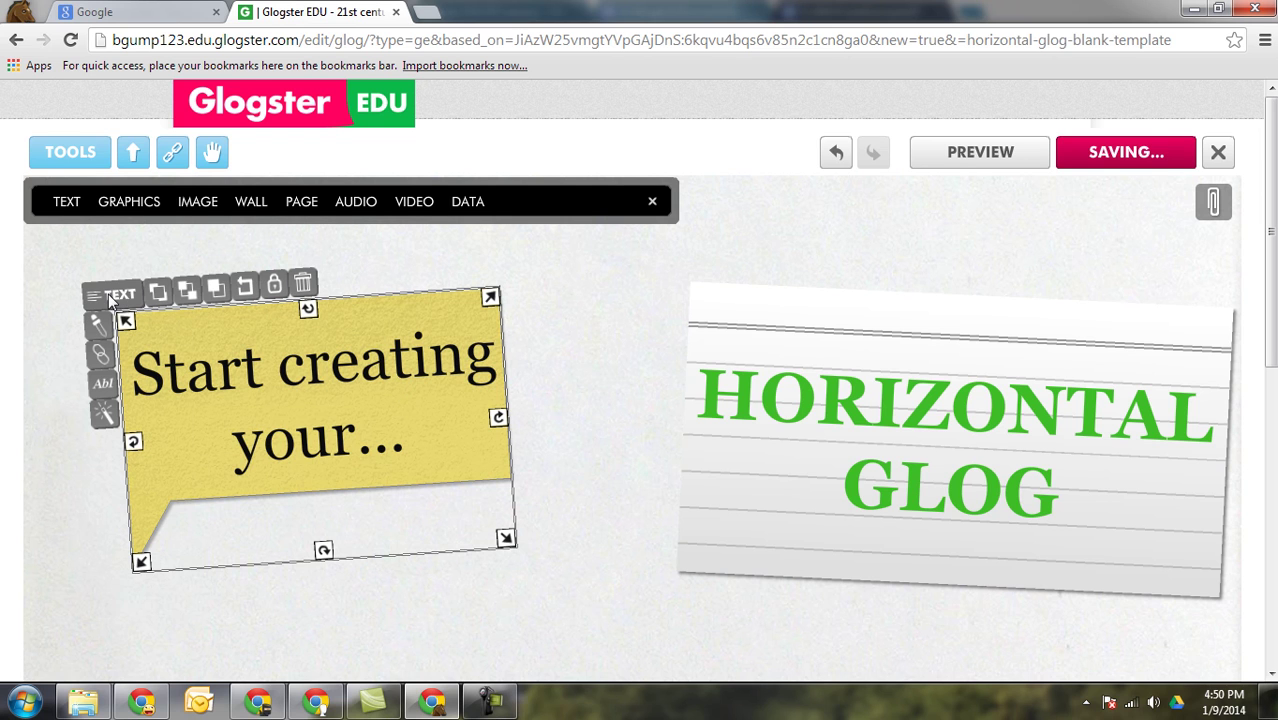
Delete the Start creating sticker and replace the HORIZONTAL GLOG card's text with 'Edit the text'.
left_click(304, 286)
left_click_drag(976, 434, 561, 477)
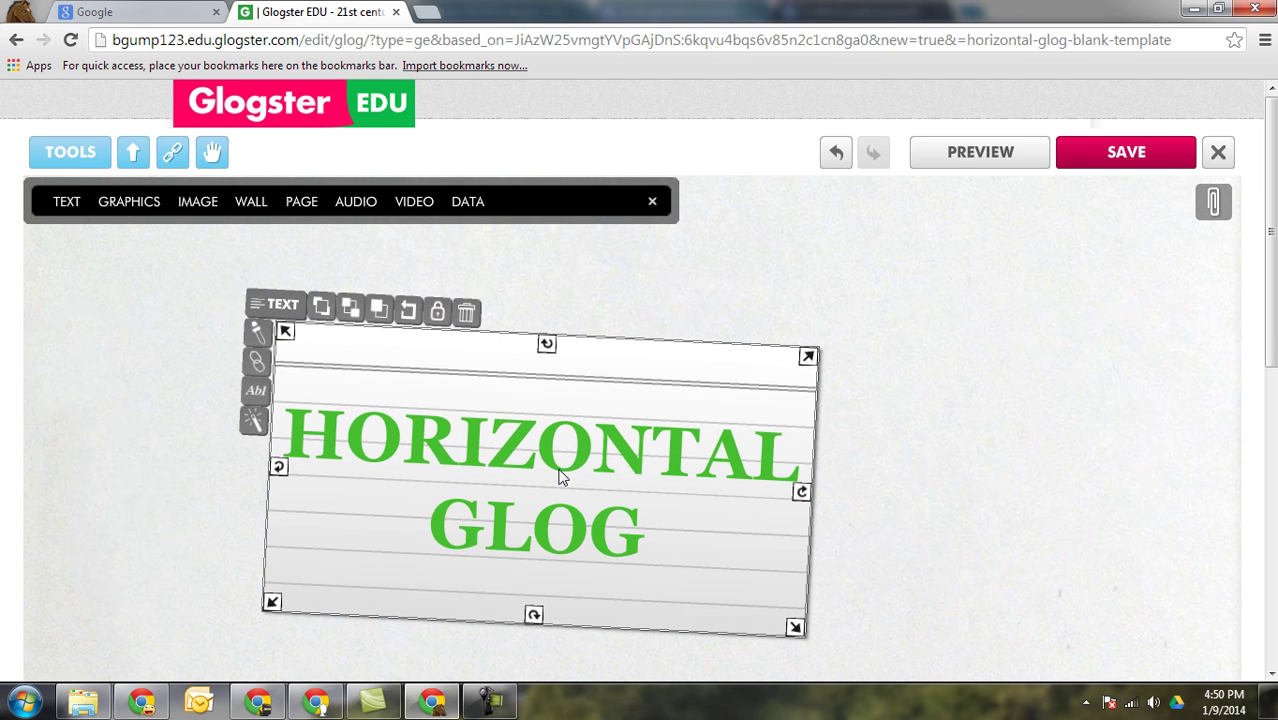
double_click(561, 477)
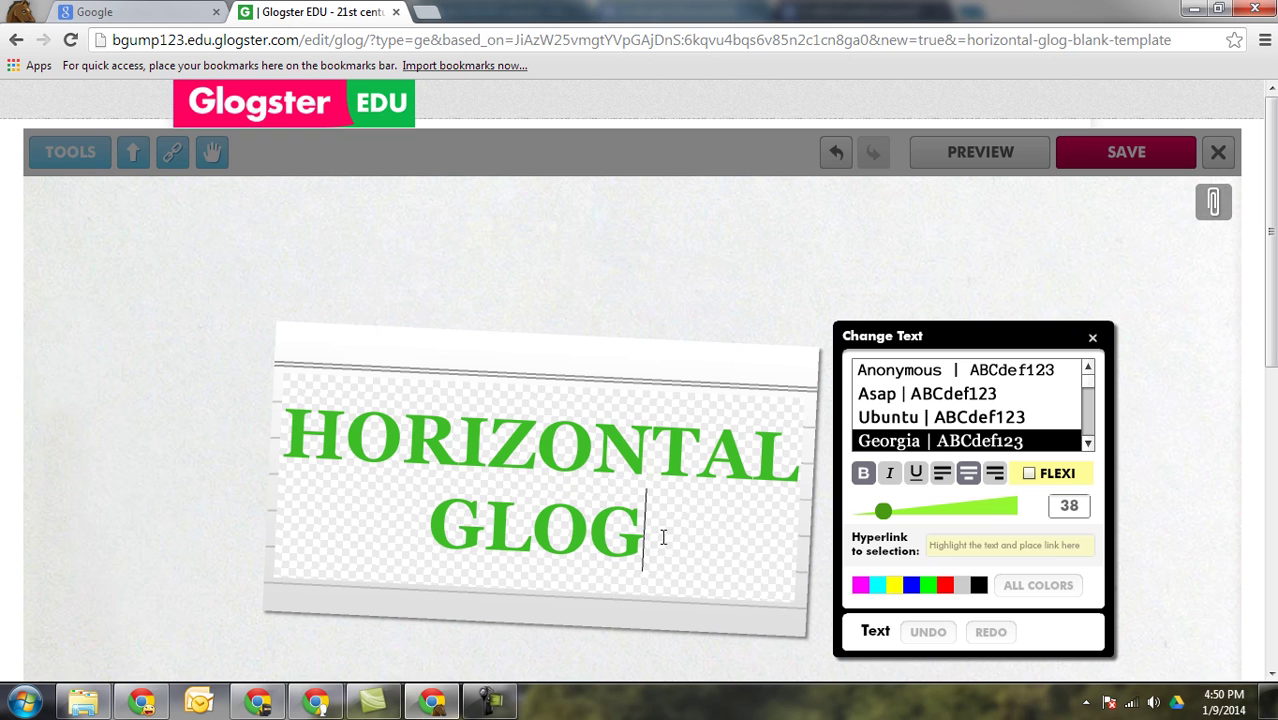
left_click_drag(663, 537, 294, 443)
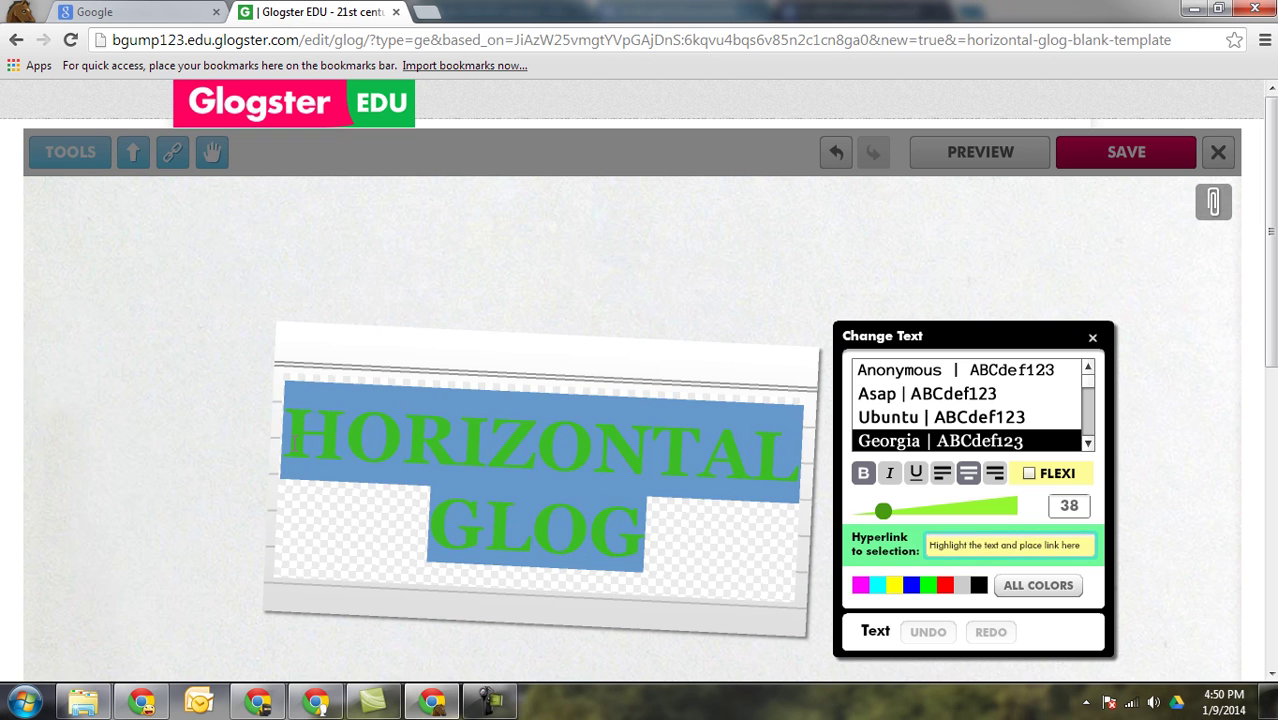
type("Edit the text")
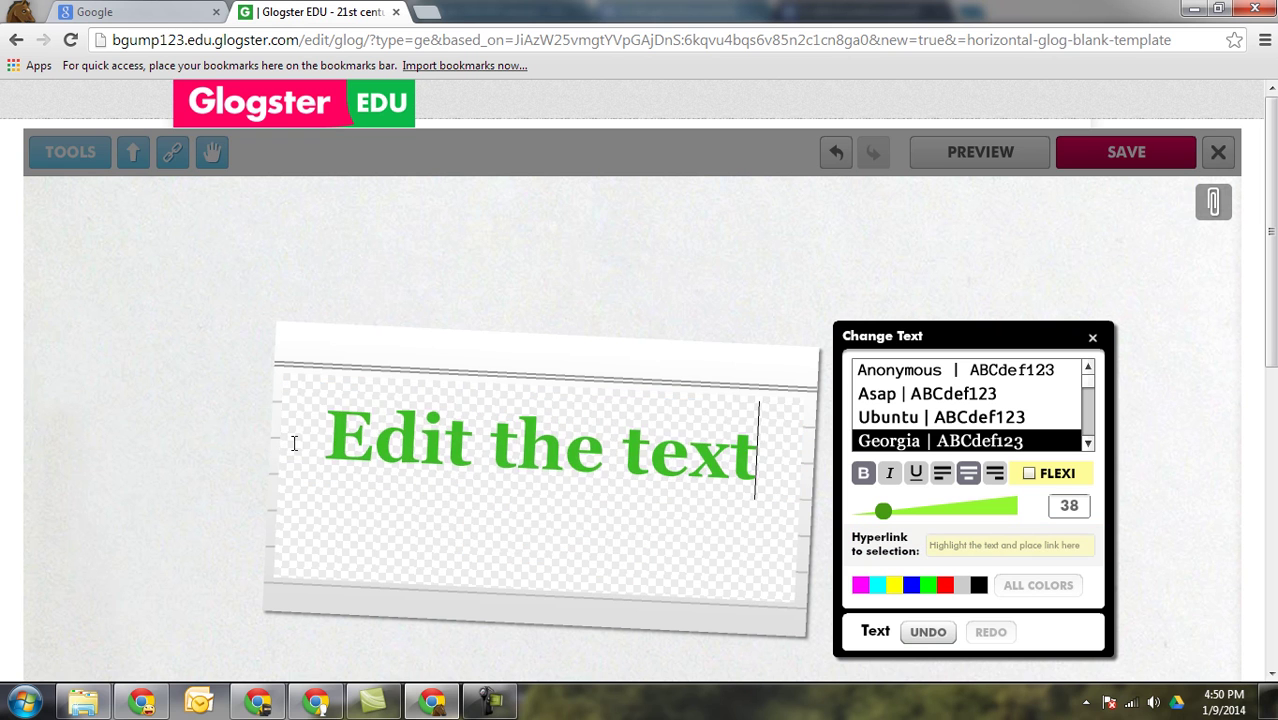
Set the card's font to Lexia with a larger font size.
scroll(1000, 400, "down", 3)
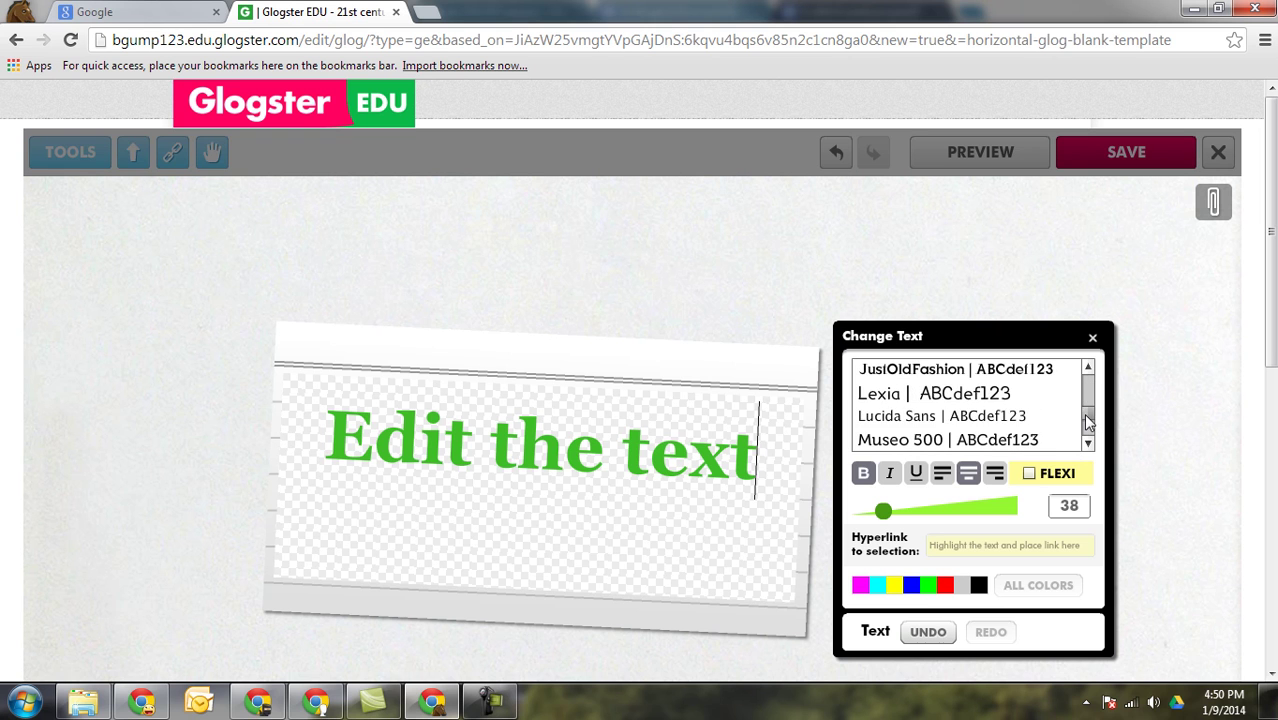
left_click(905, 393)
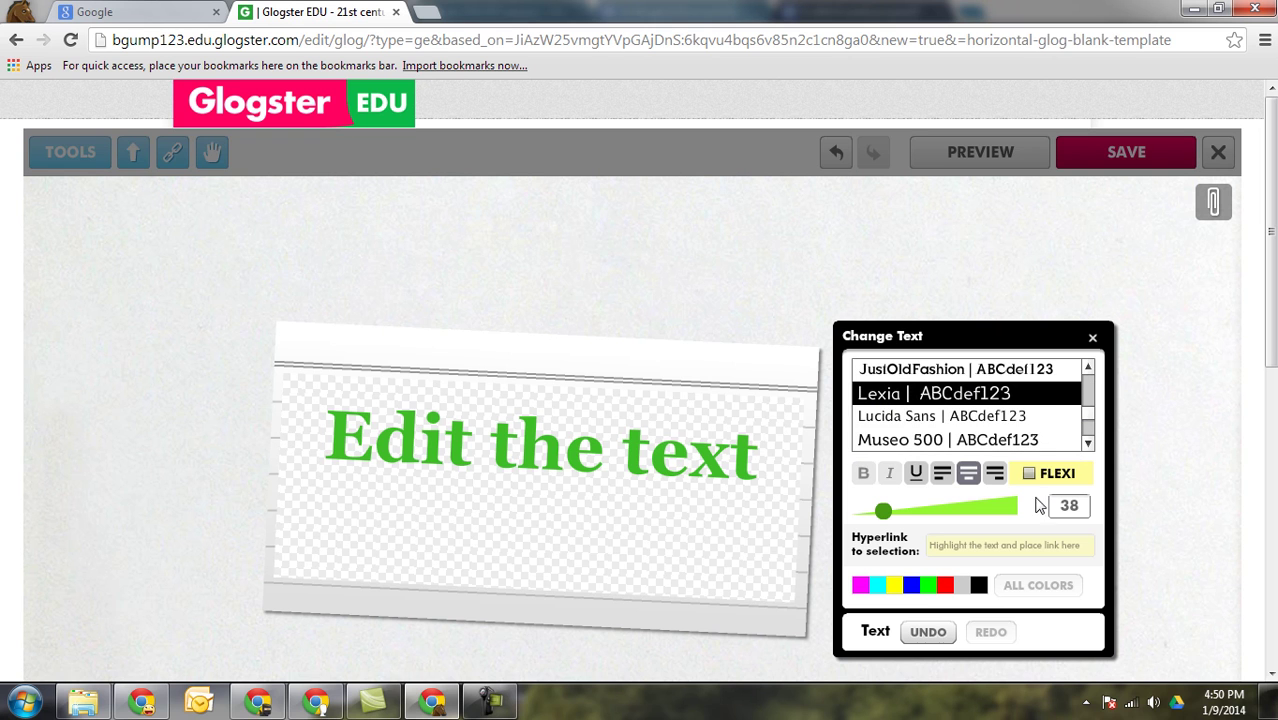
mouse_move(885, 512)
left_mouse_down()
mouse_move(941, 512)
mouse_move(903, 521)
left_mouse_up()
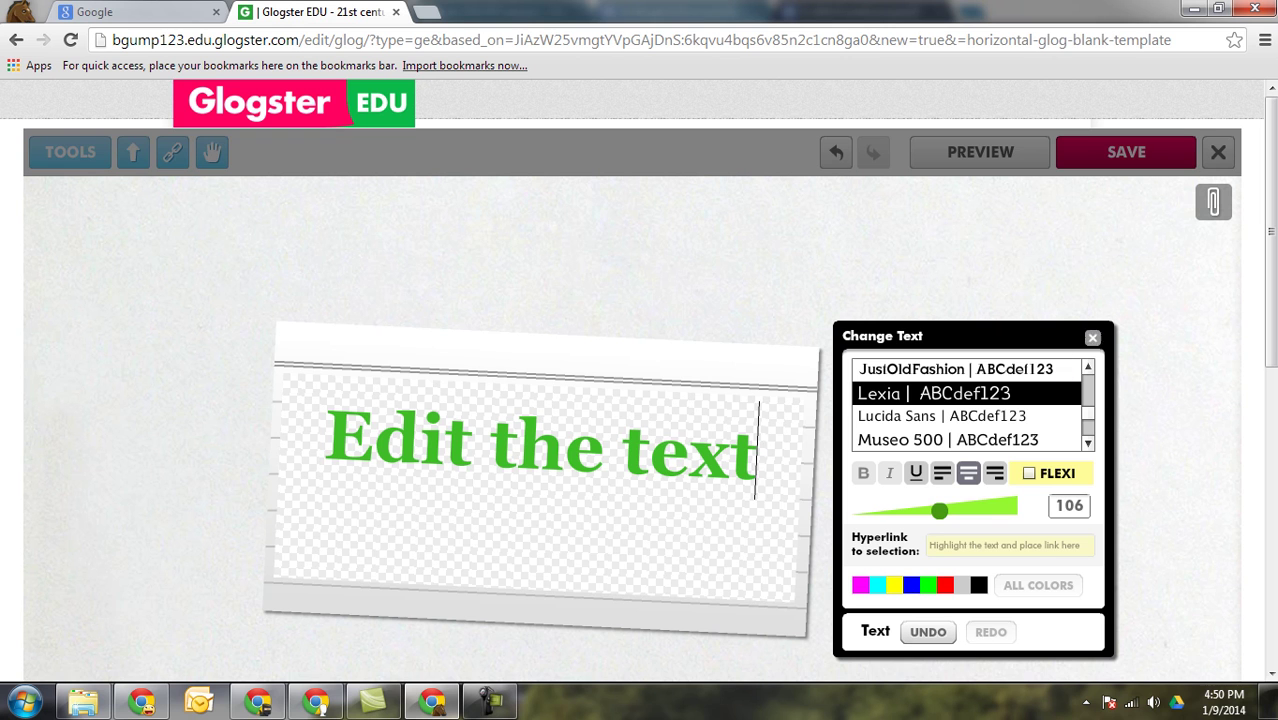
left_click(1095, 337)
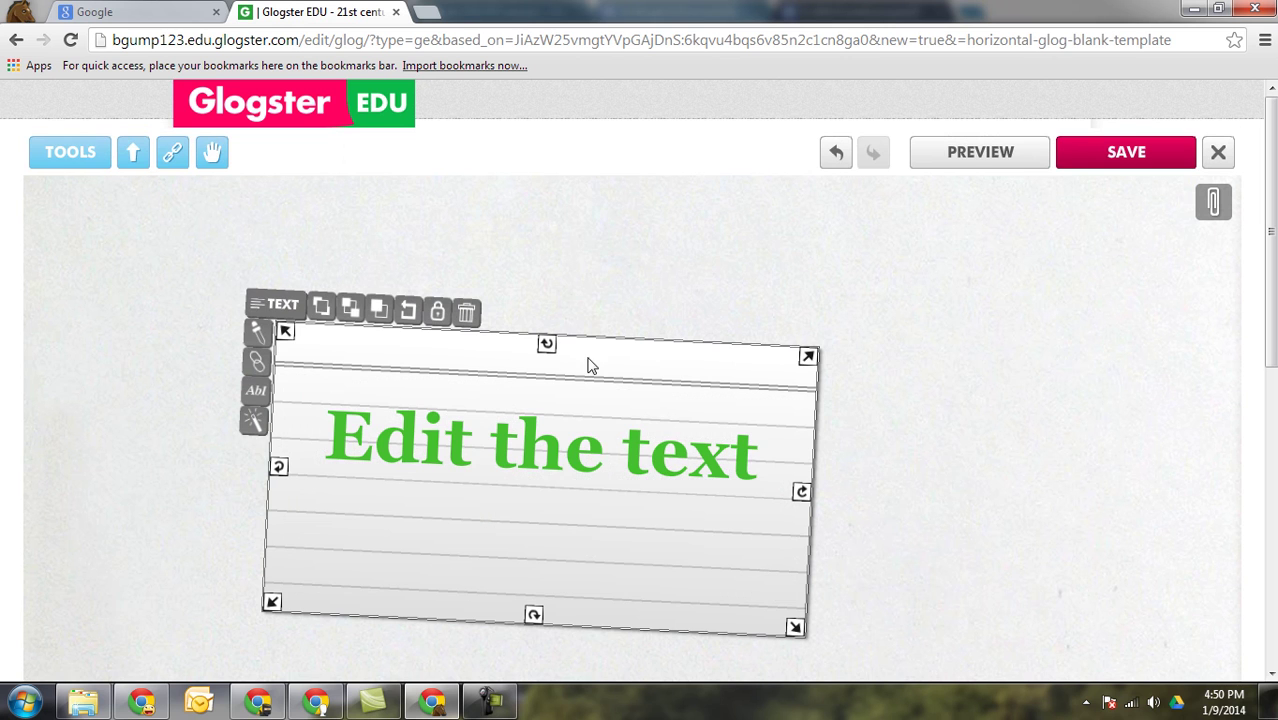
Tilt the text note slightly, shrink it, and move it to the glog's right side.
mouse_move(546, 344)
left_mouse_down()
mouse_move(470, 357)
mouse_move(551, 345)
left_mouse_up()
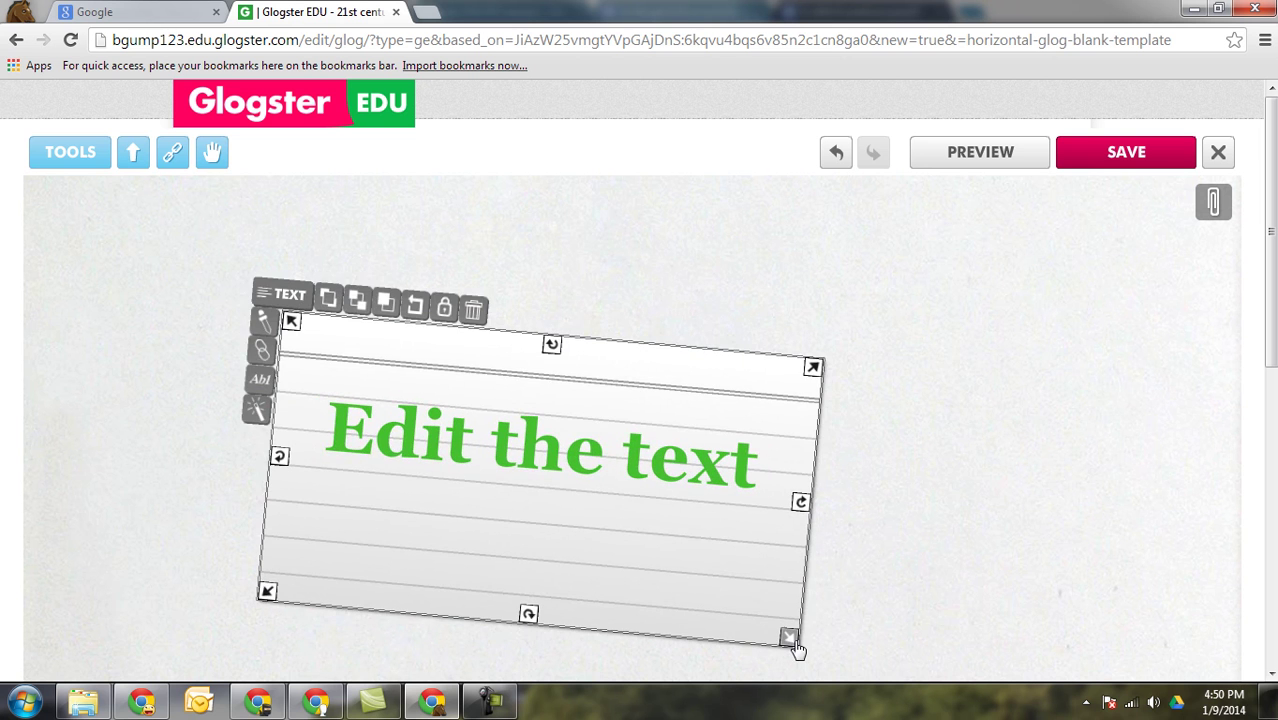
left_click_drag(795, 650, 500, 430)
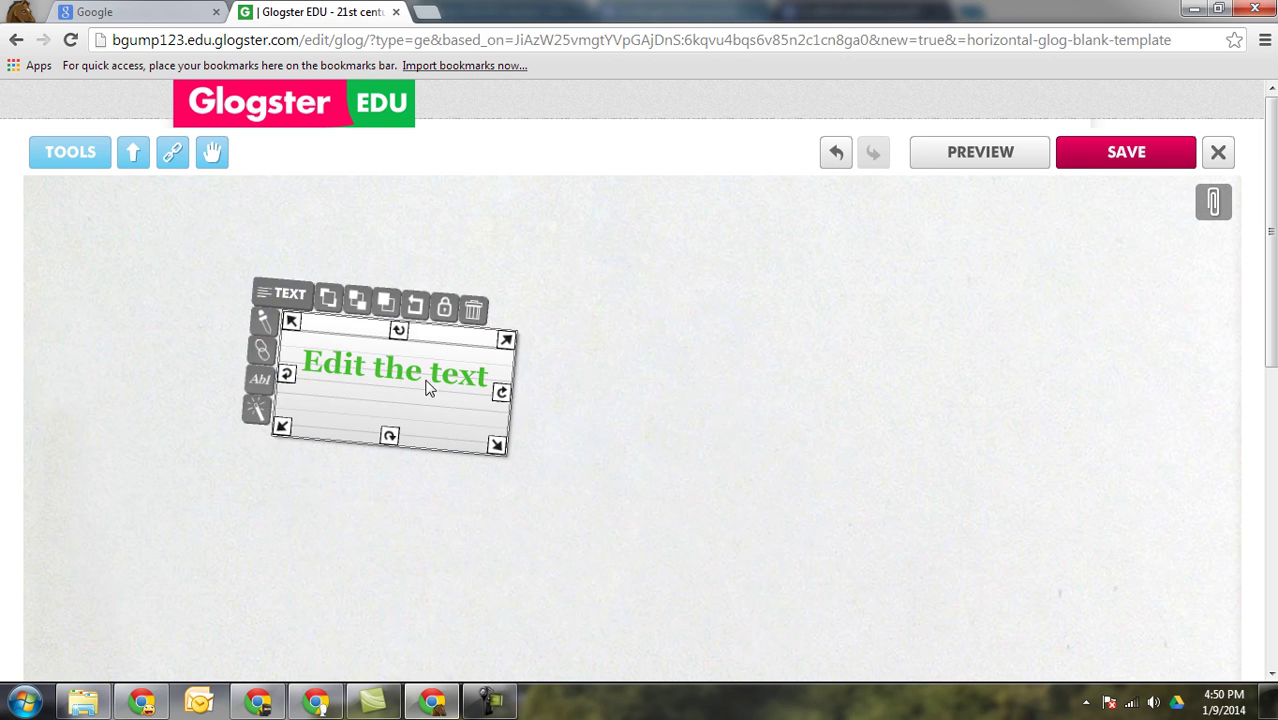
left_click_drag(428, 385, 897, 370)
left_click(575, 346)
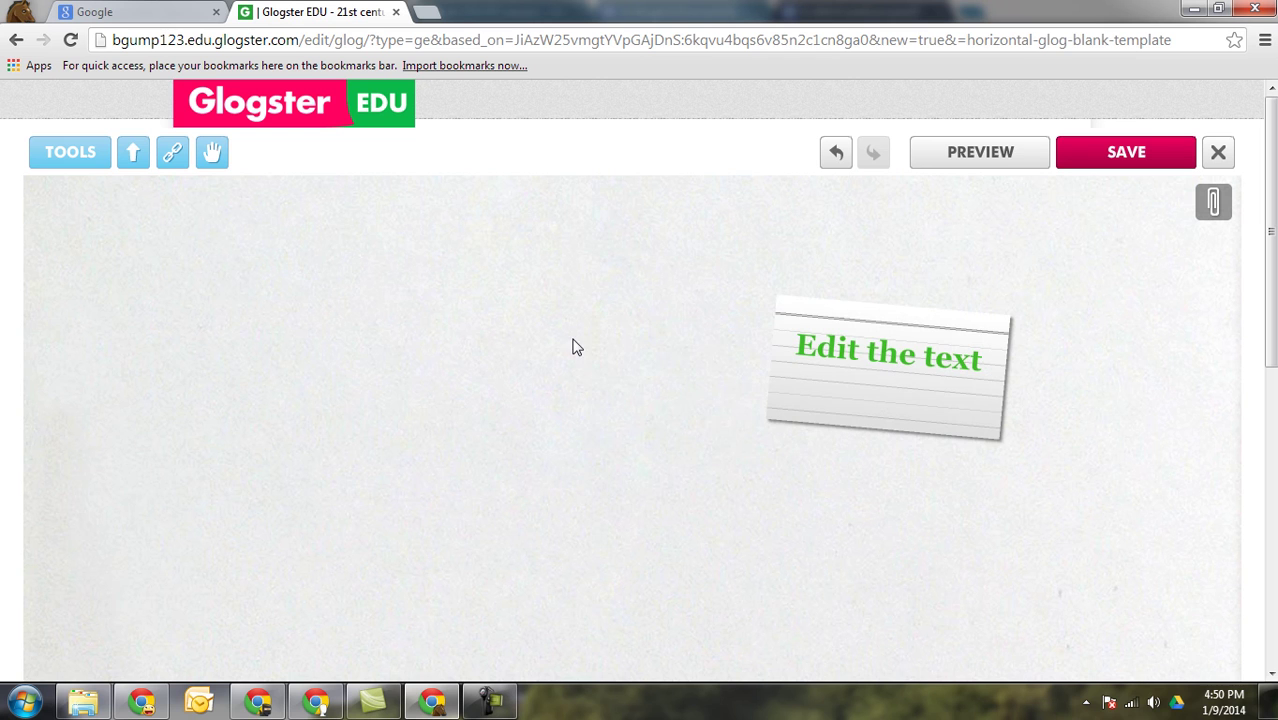
Browse the text styles and graphics collections, then start an image upload from the IMAGE tab.
left_click(90, 161)
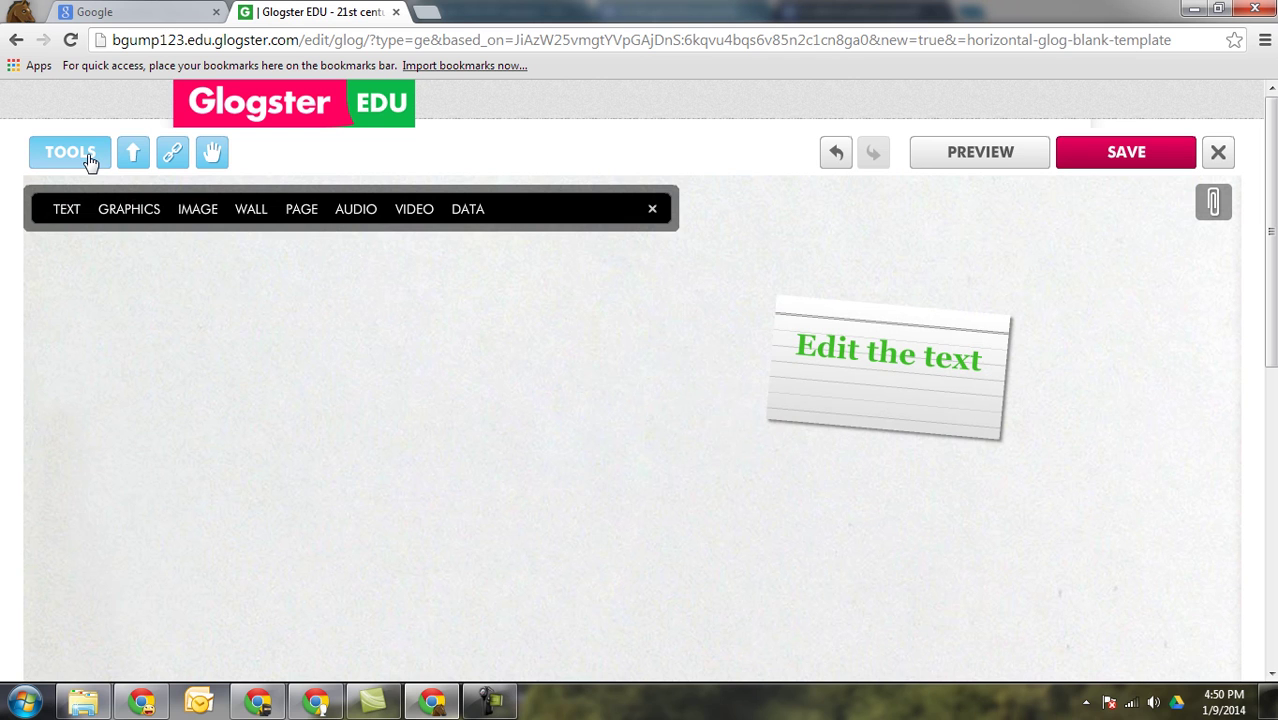
left_click(70, 210)
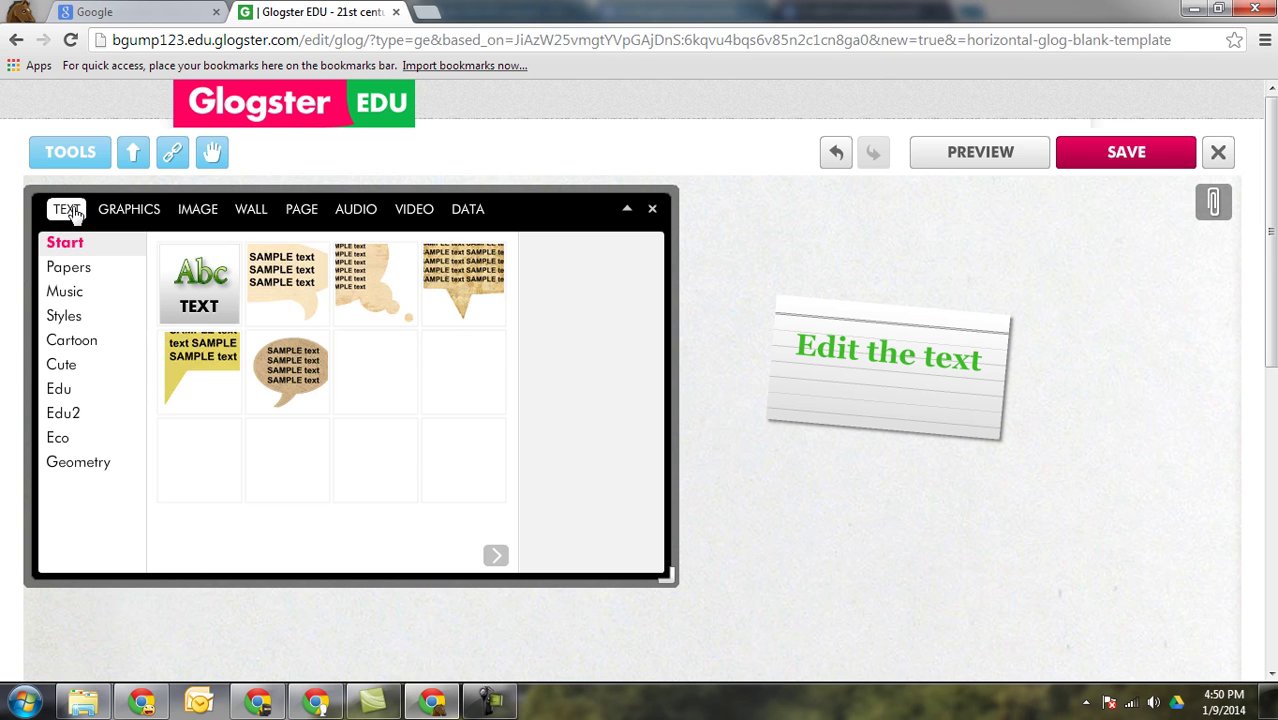
left_click(73, 262)
left_click(74, 245)
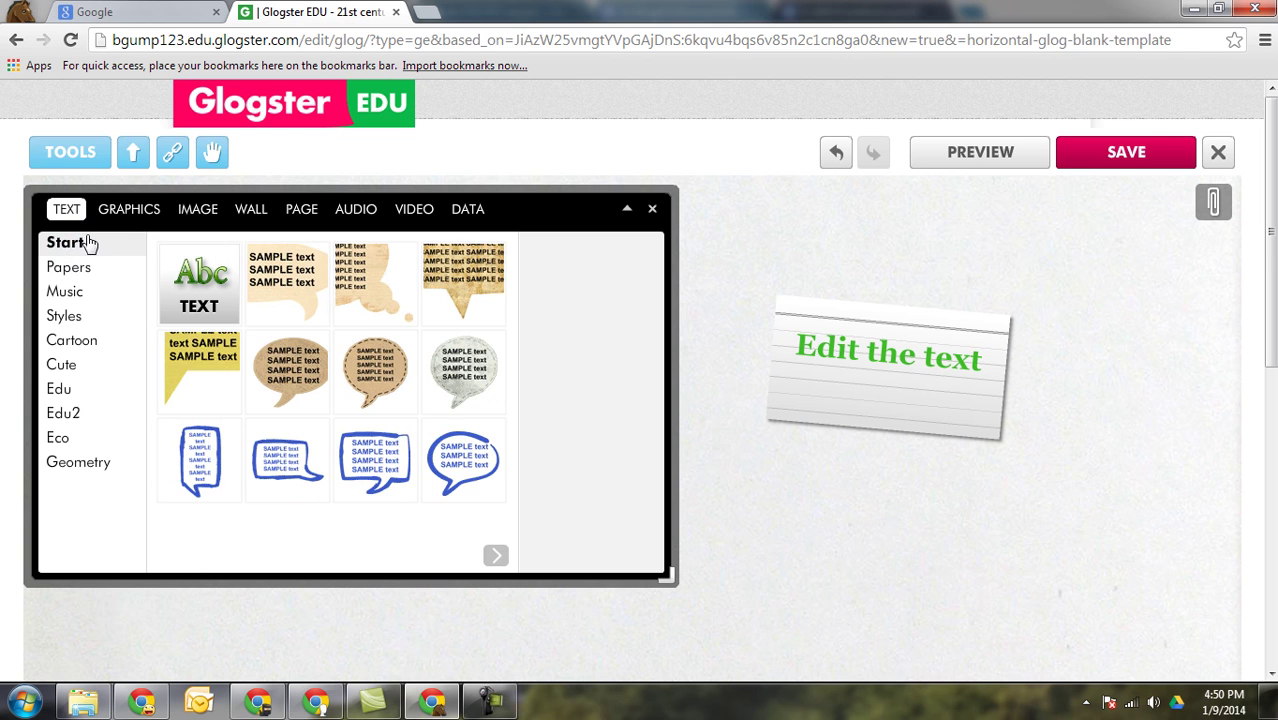
left_click(128, 213)
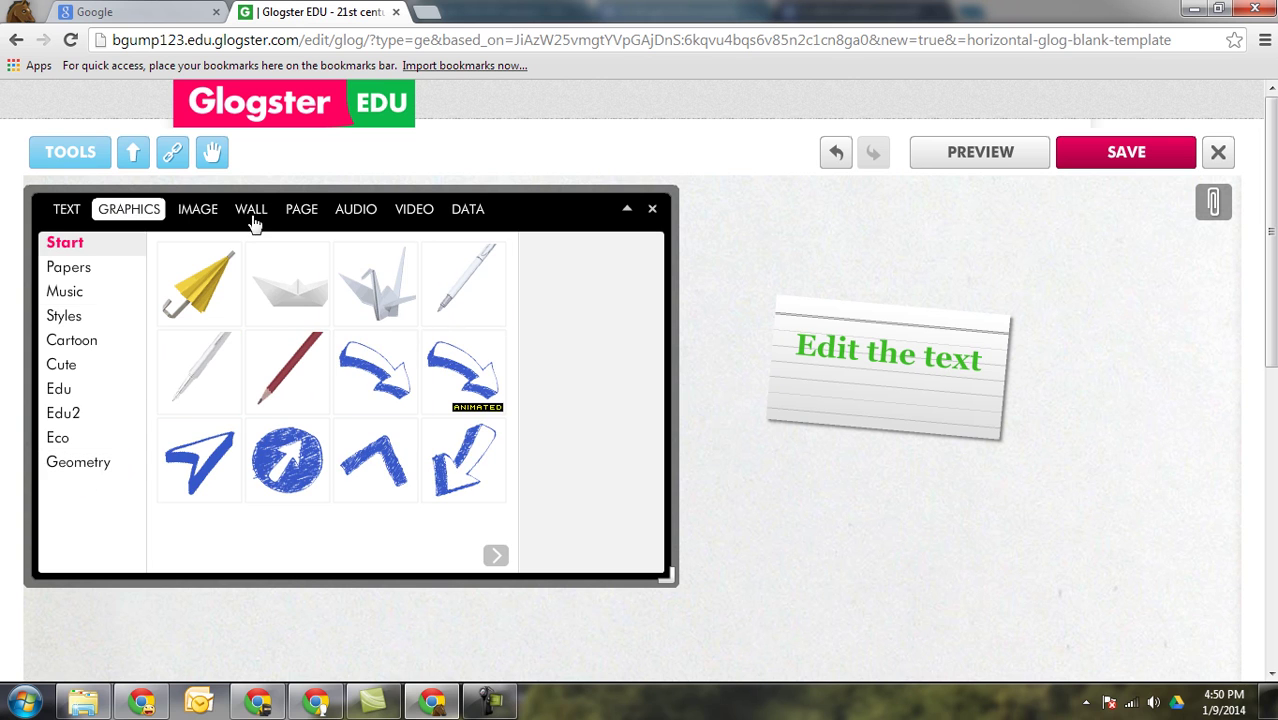
left_click(198, 210)
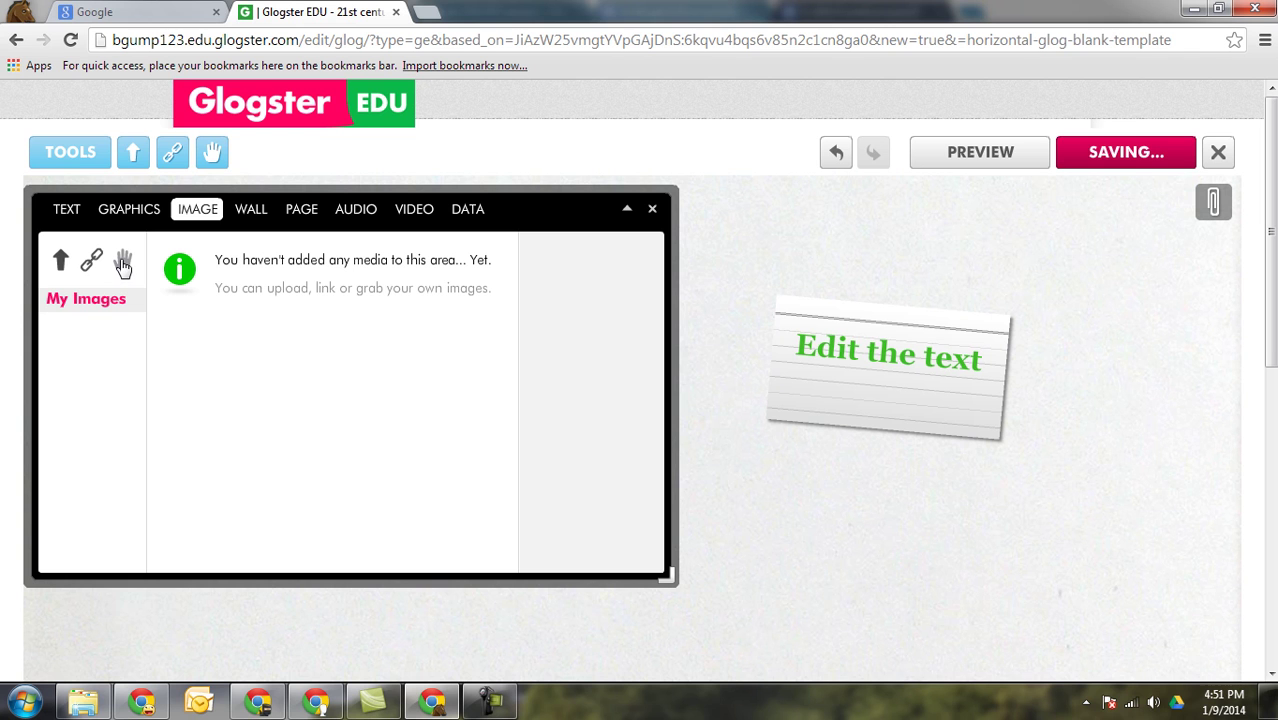
left_click(61, 266)
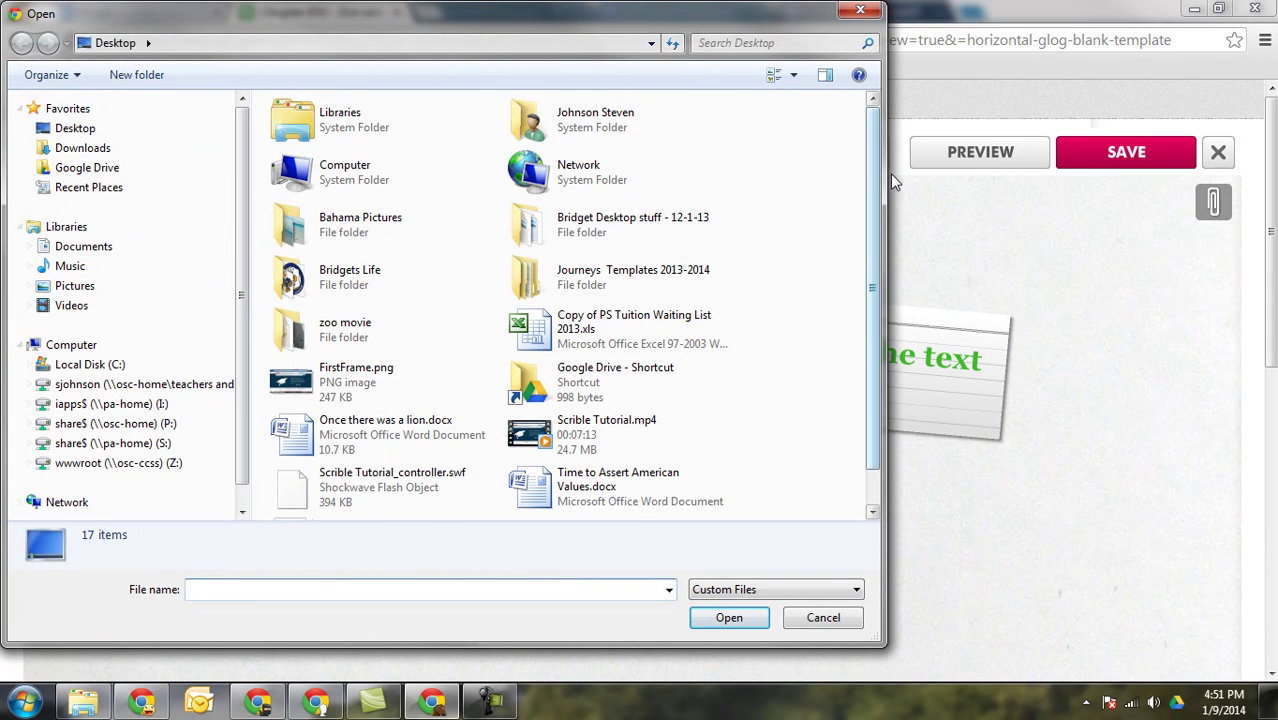
Upload Apple logo gif.gif from Google Drive > MCS Docs > My Pictures and place it on the glog.
scroll(877, 201, "down", 1)
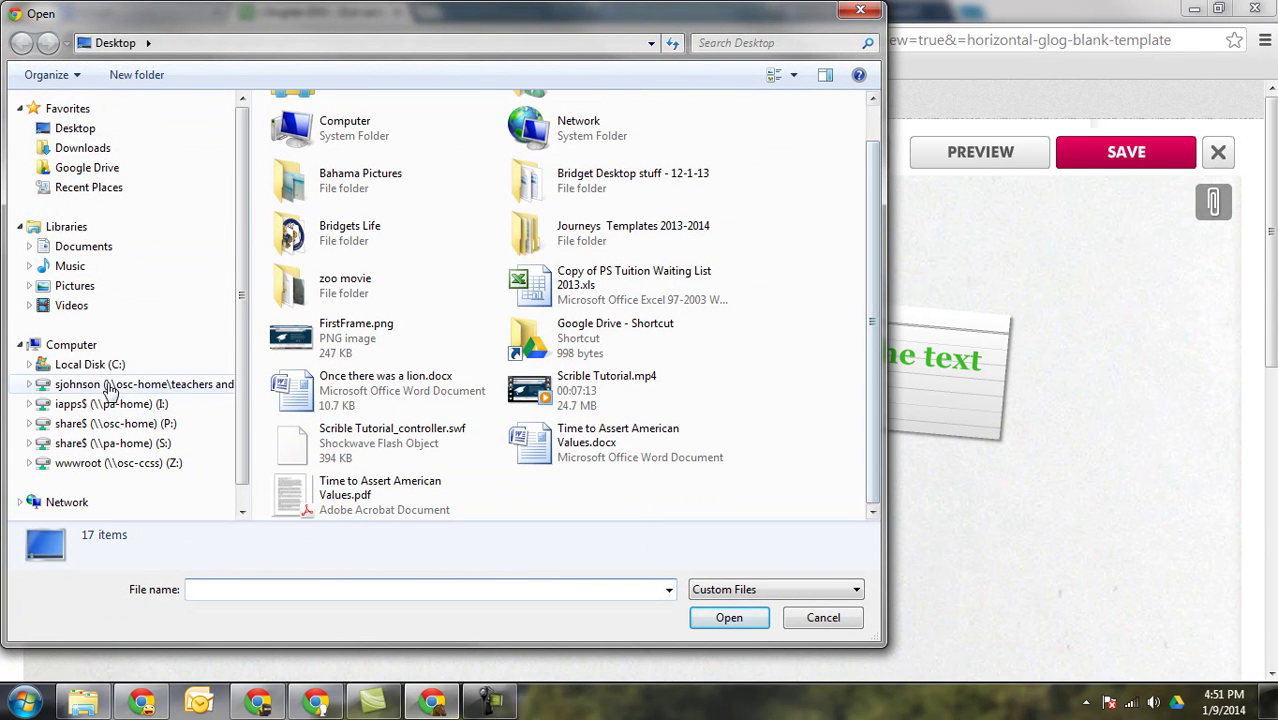
left_click(86, 168)
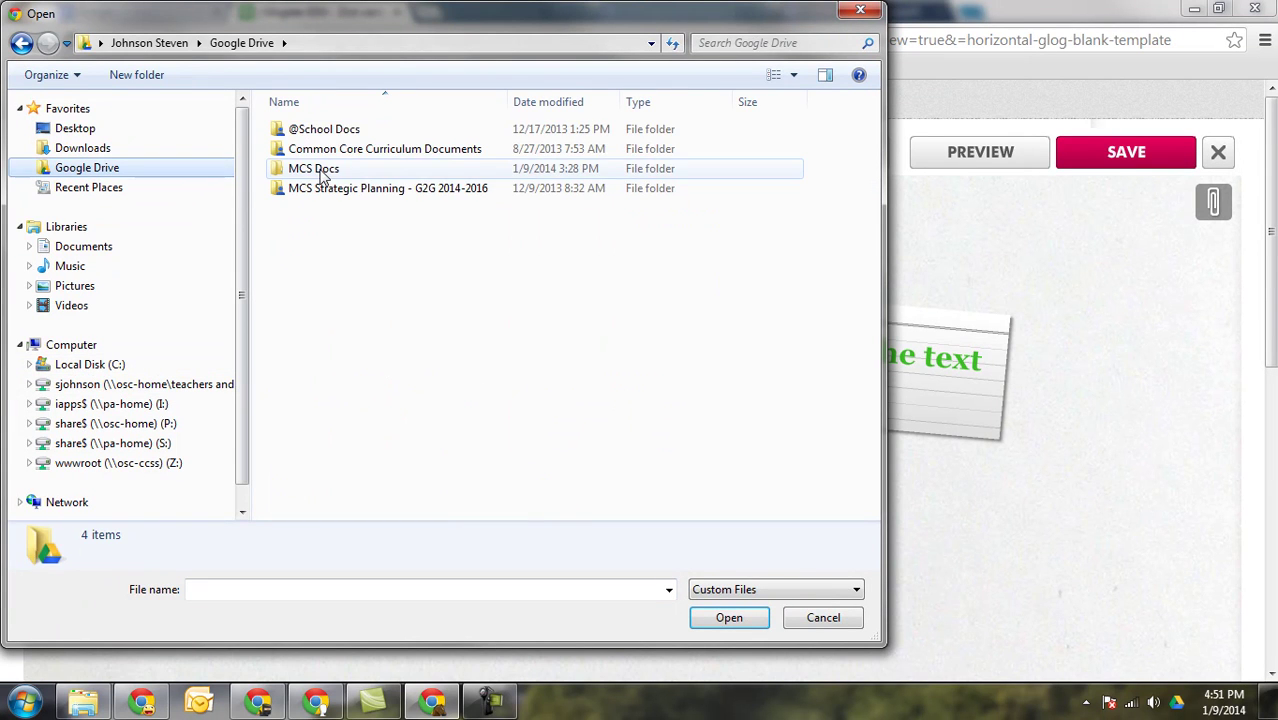
double_click(305, 170)
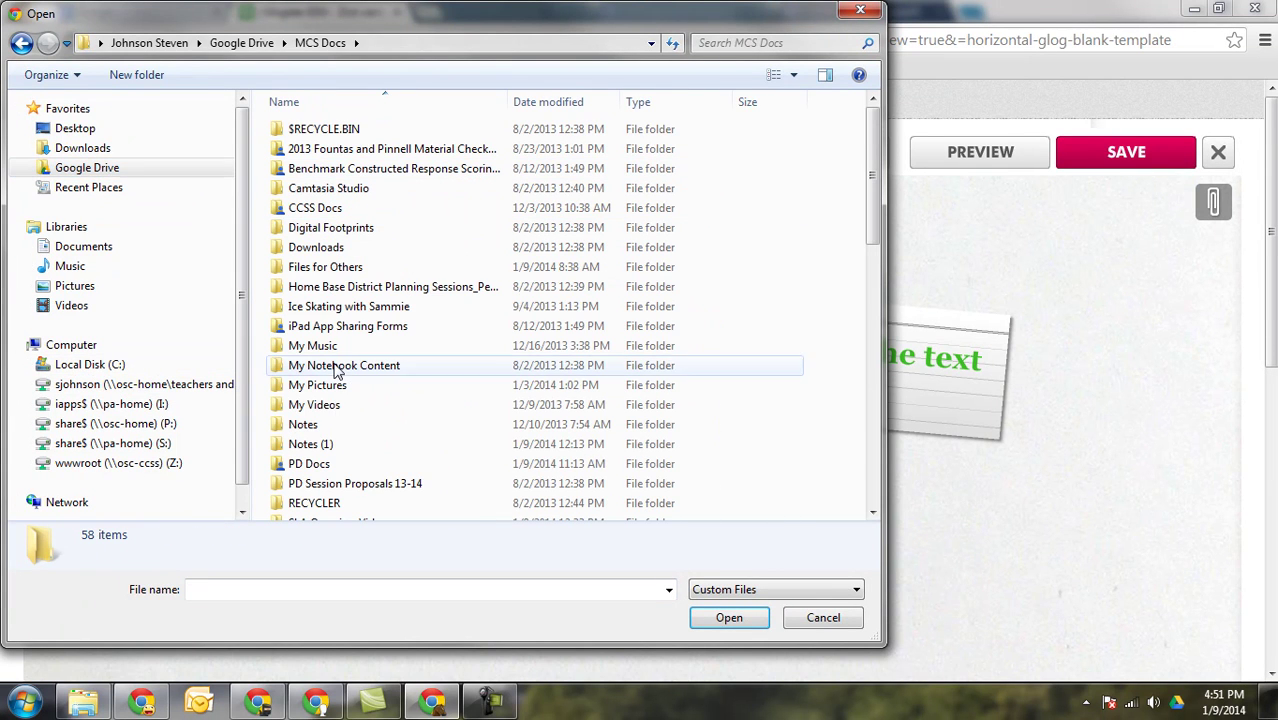
double_click(320, 389)
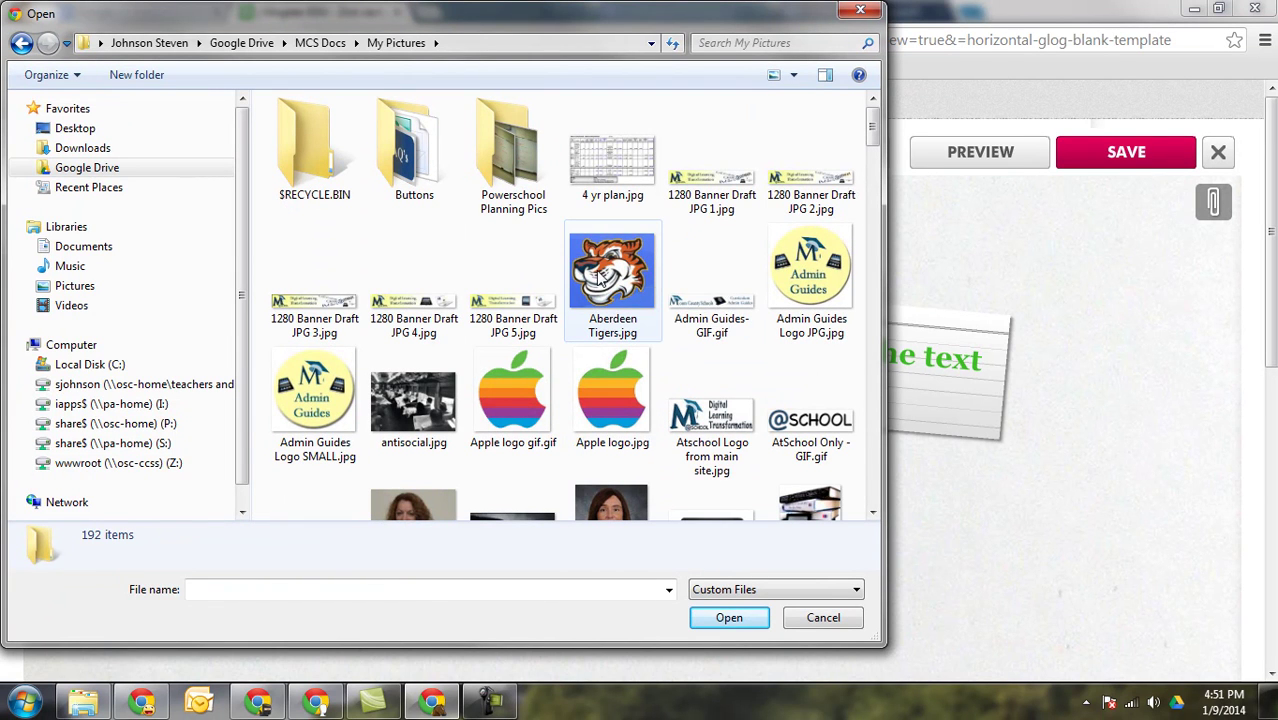
left_click(504, 381)
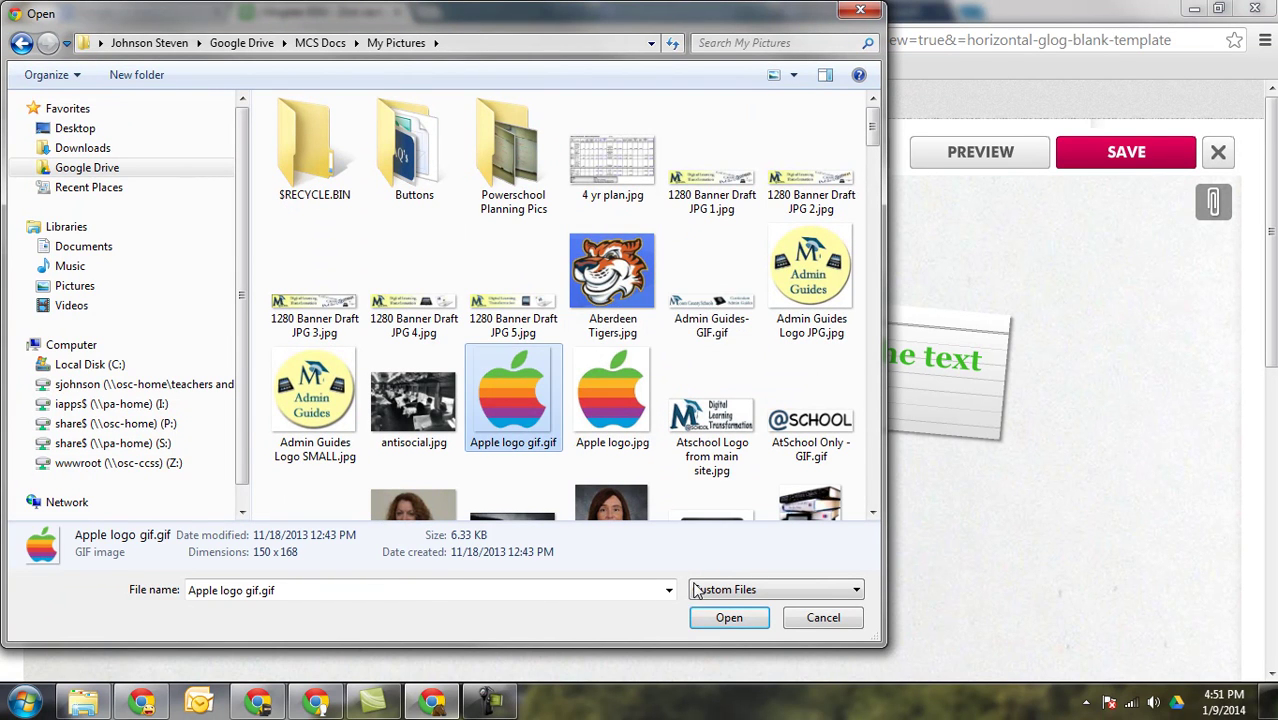
left_click(729, 617)
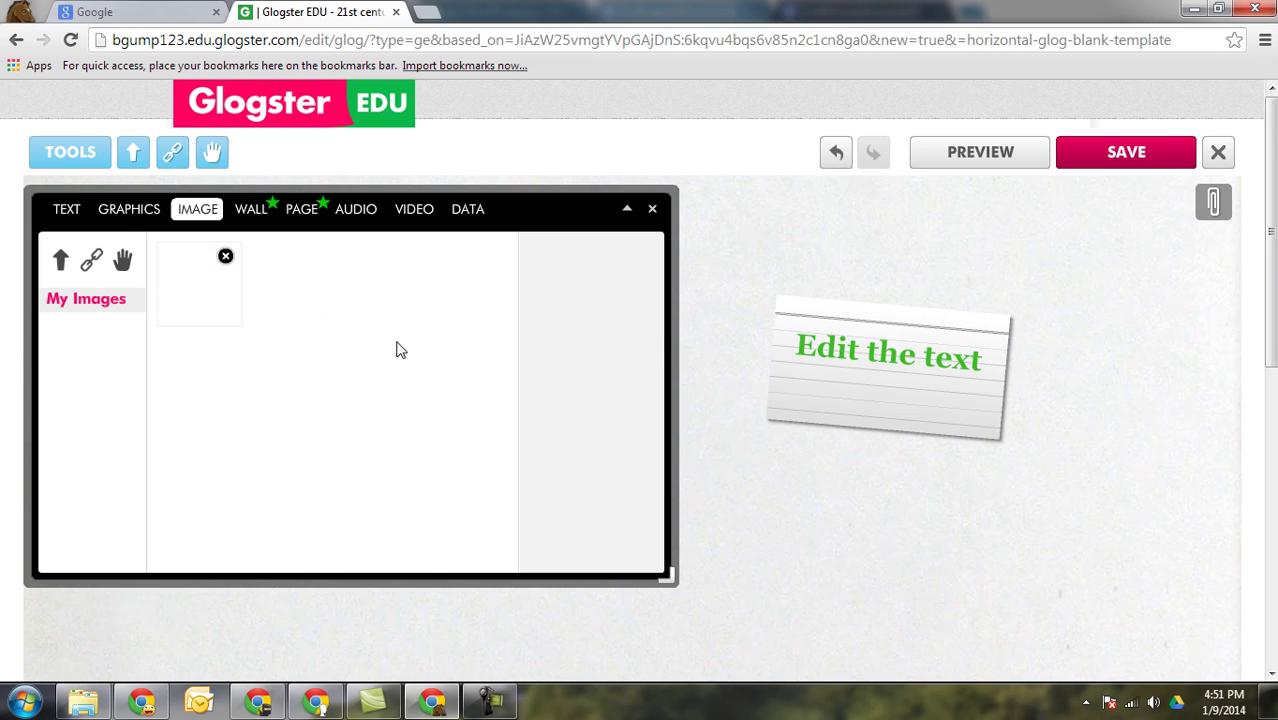
left_click(201, 305)
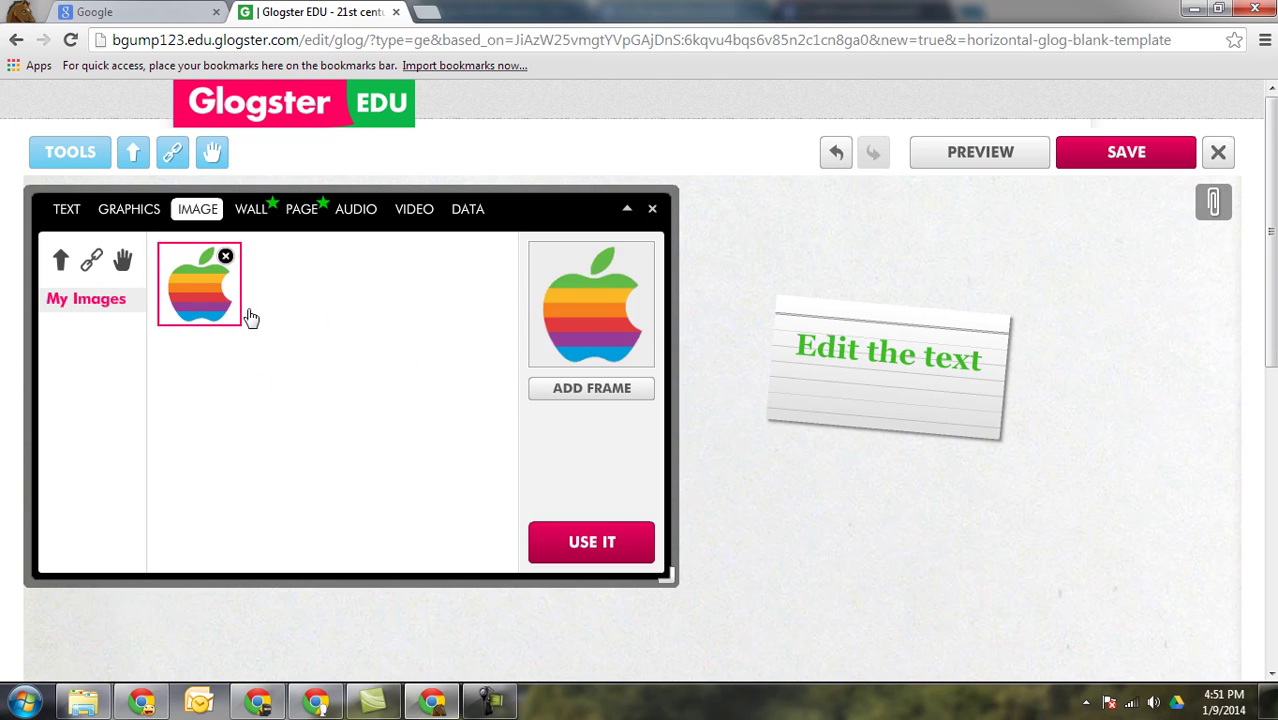
left_click(597, 543)
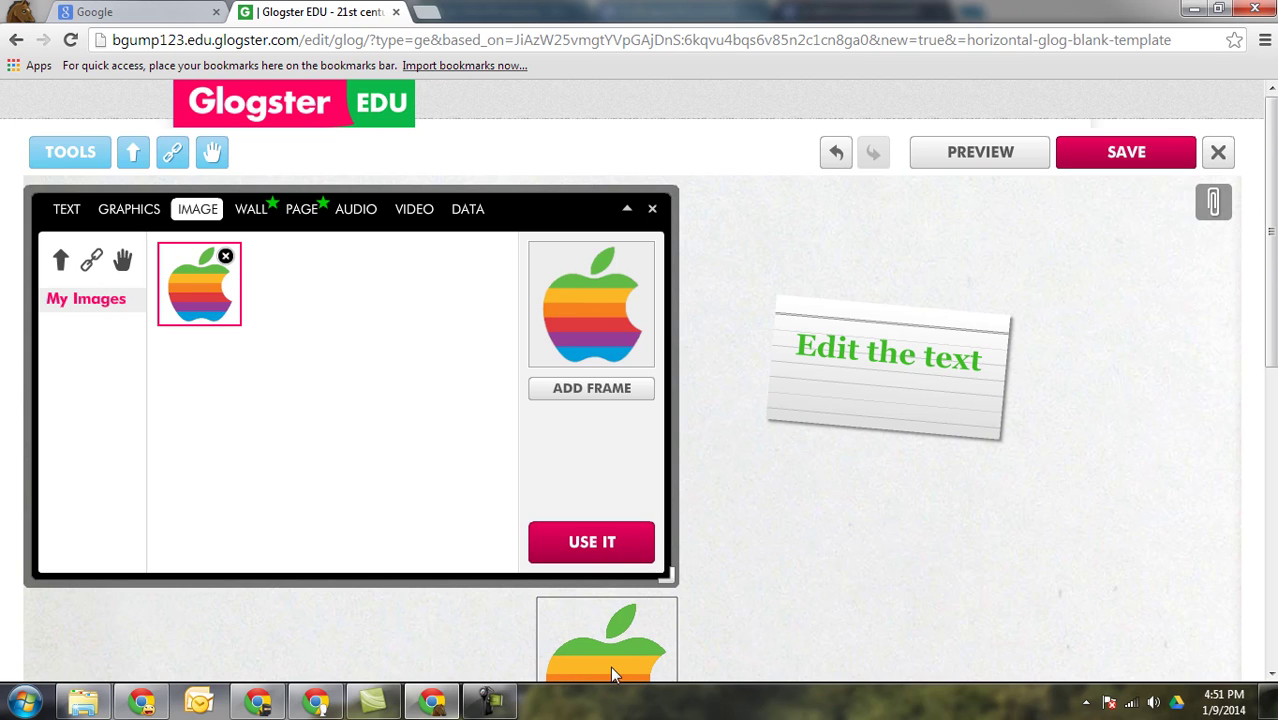
Apply the beige grungy texture from the WALL gallery's Styles folder as the glog's wall.
left_click(240, 220)
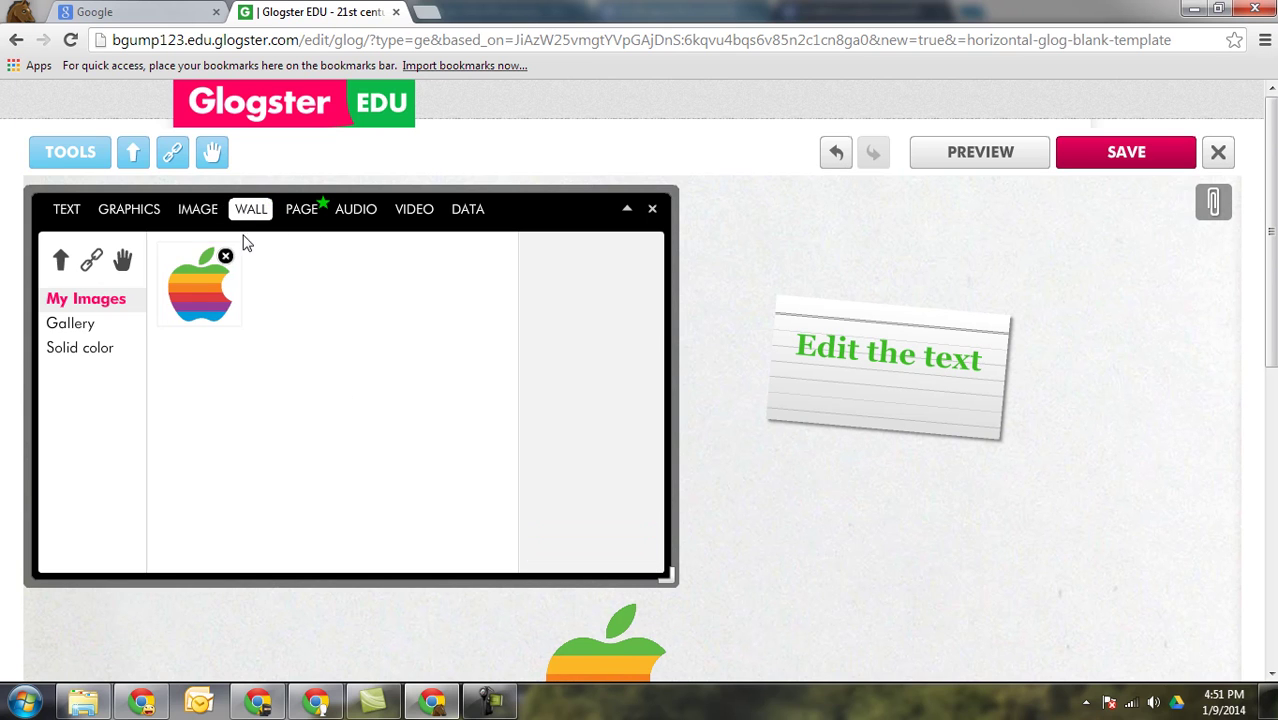
left_click(76, 328)
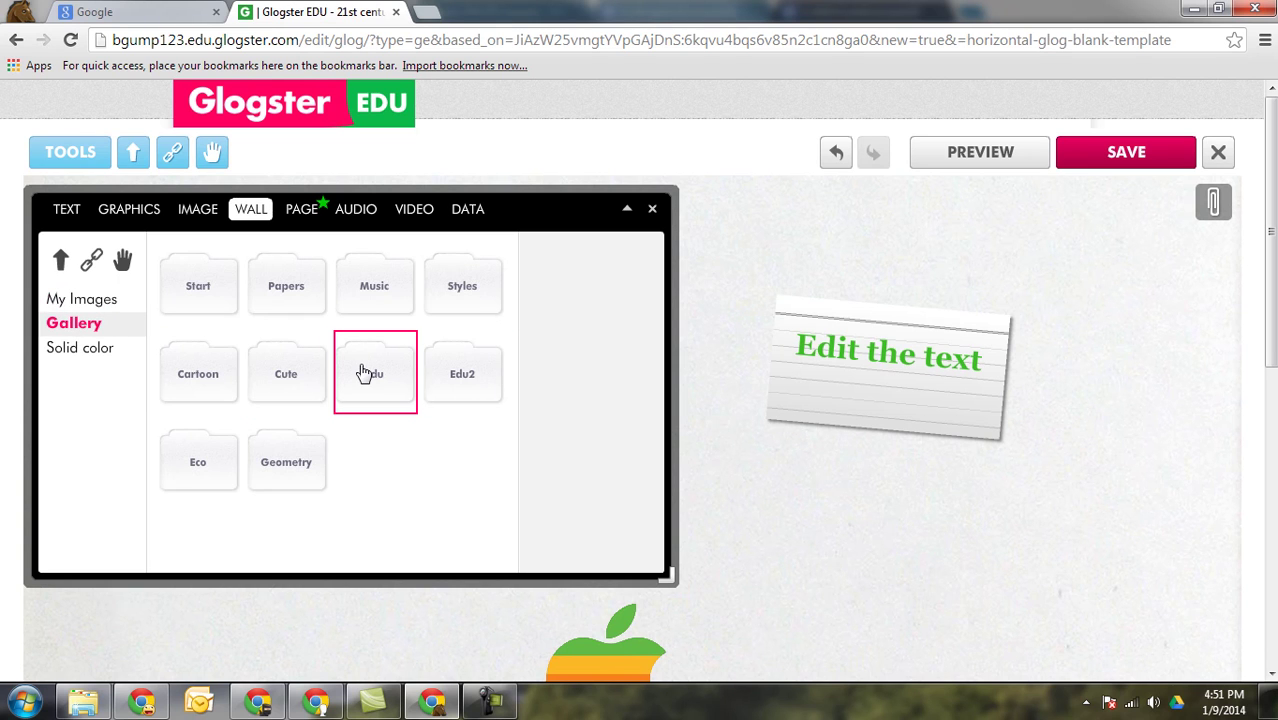
left_click(450, 291)
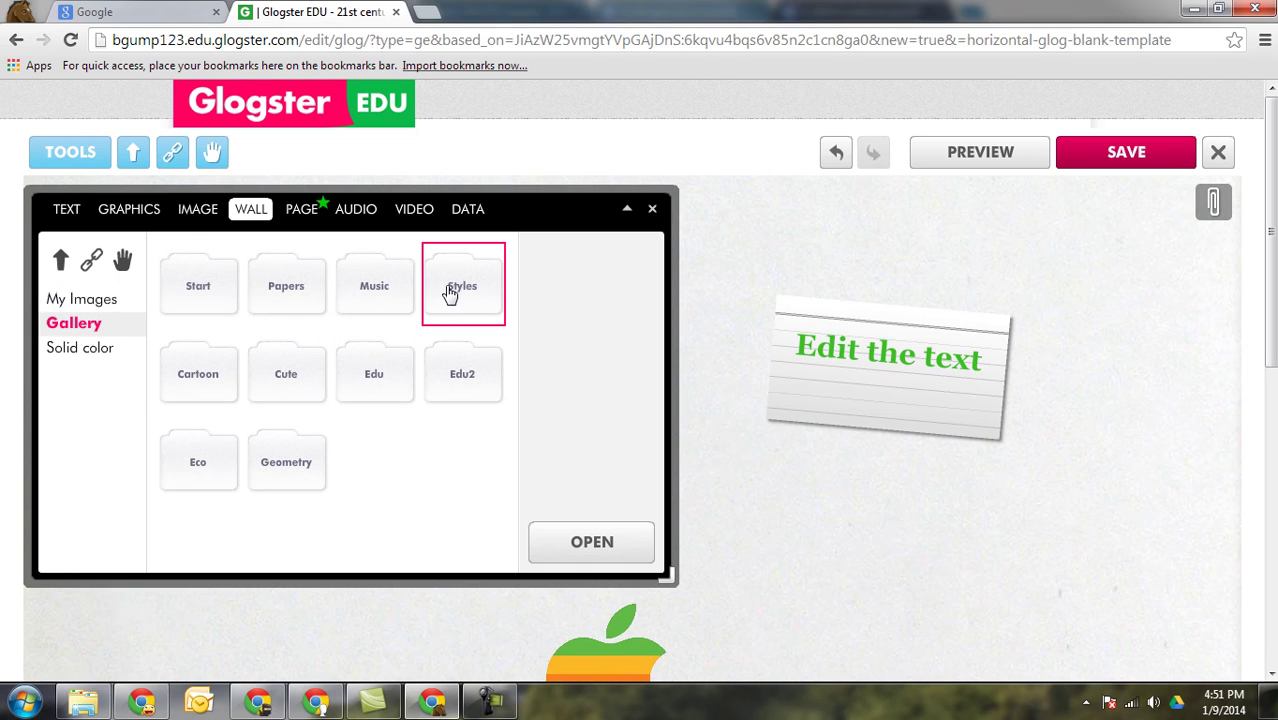
double_click(450, 291)
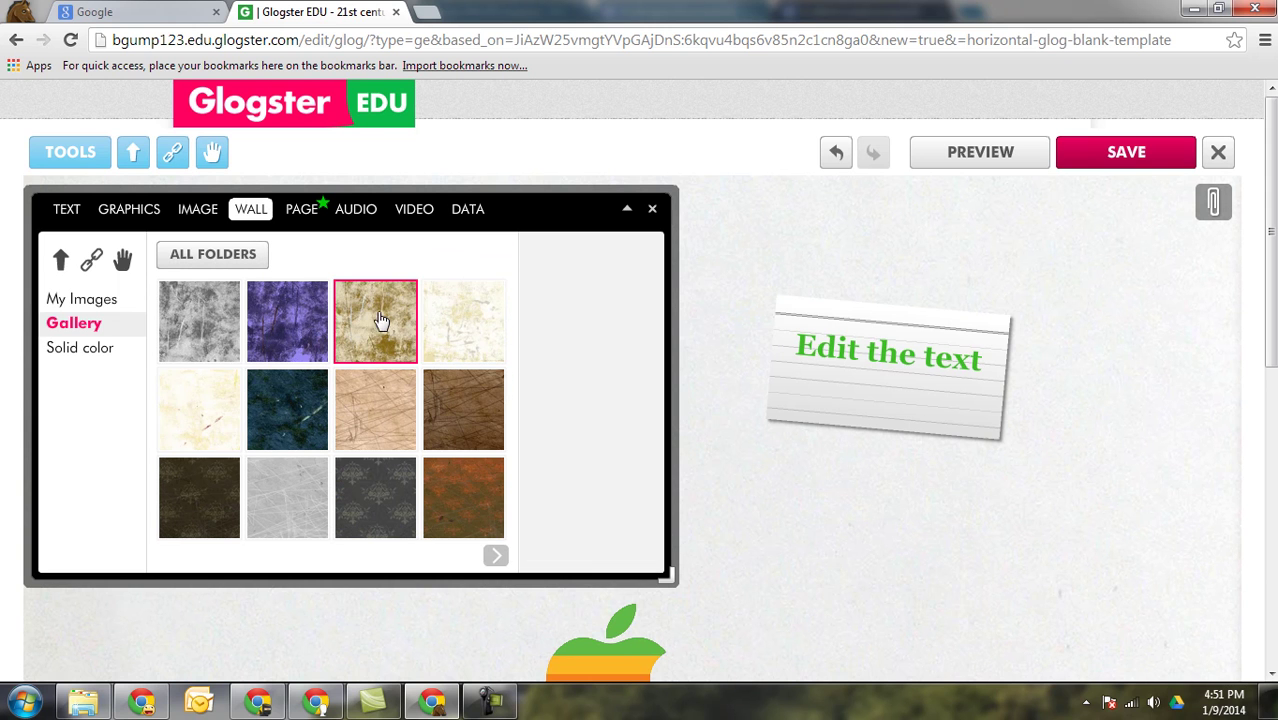
left_click(380, 320)
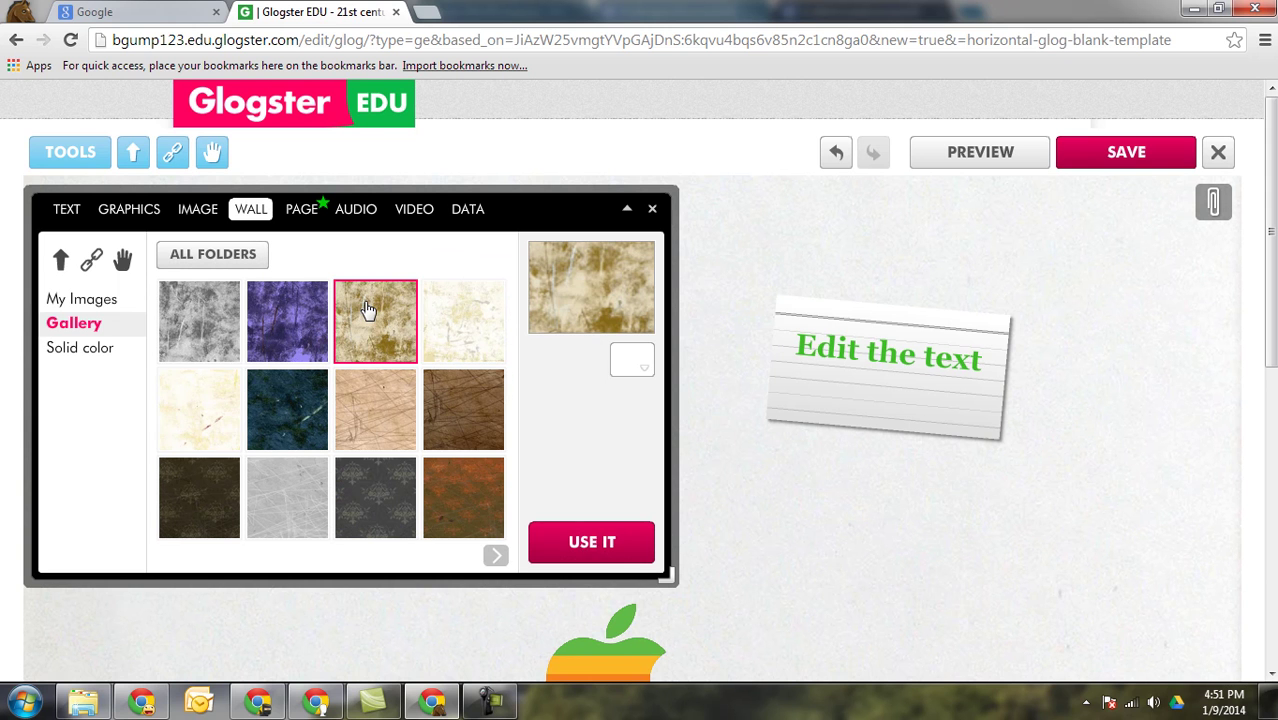
left_click(603, 548)
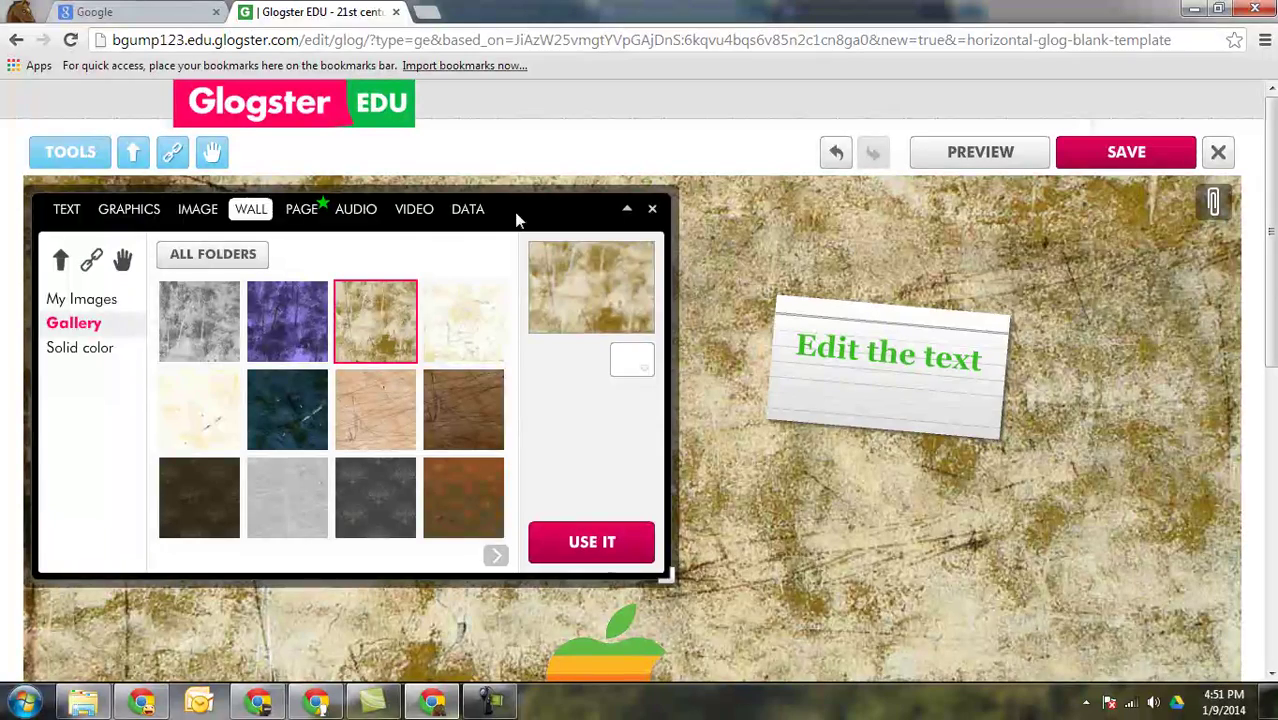
left_click(303, 216)
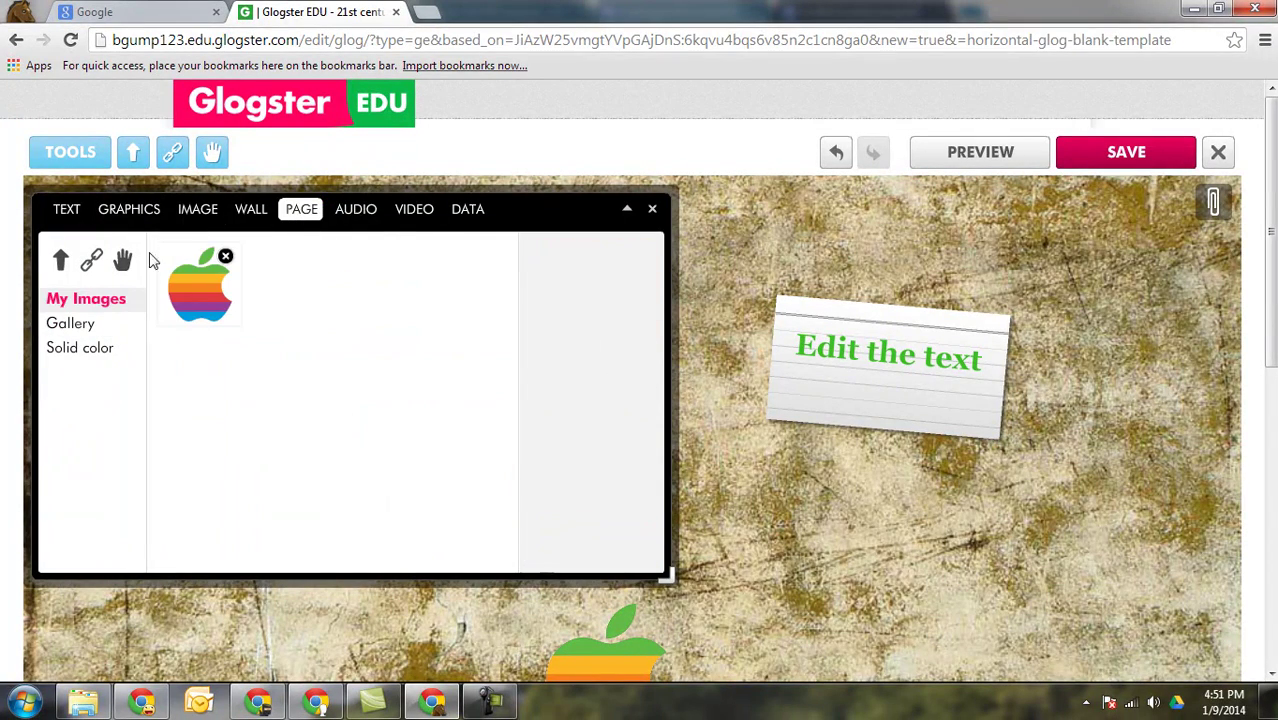
Look over the audio and video options, then bring up the Grab Tool dialog.
left_click(344, 216)
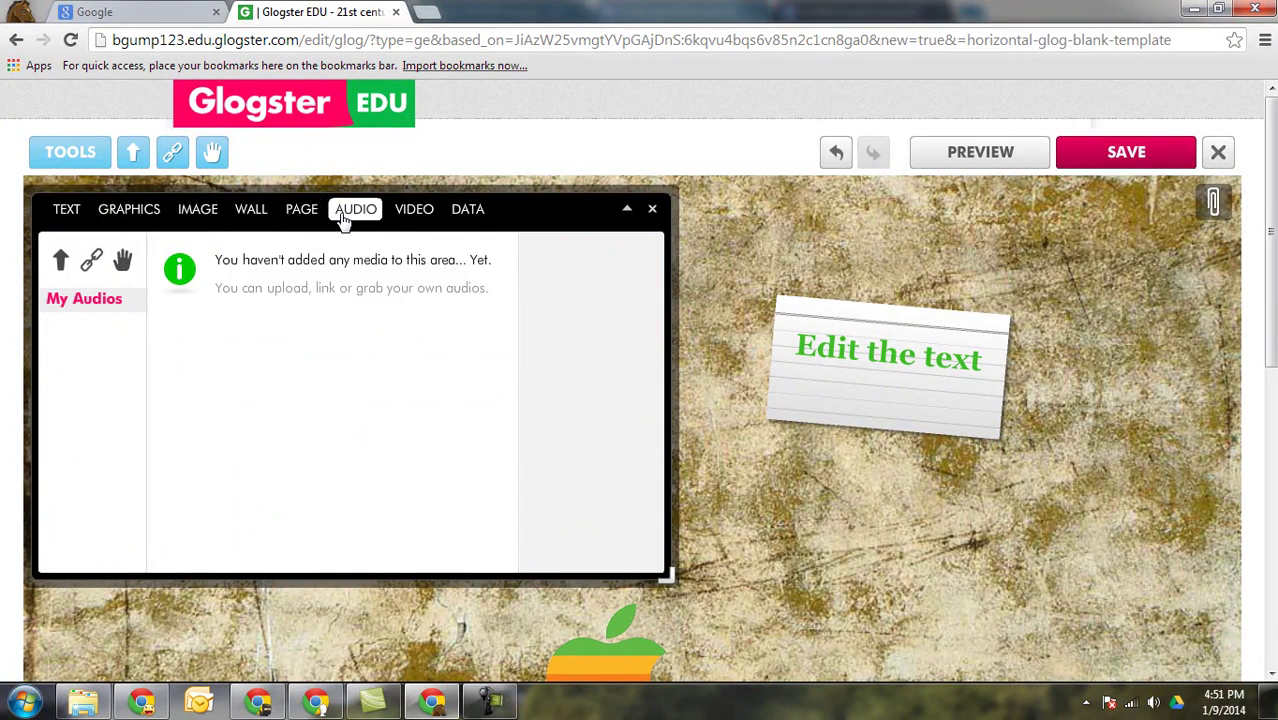
left_click(418, 209)
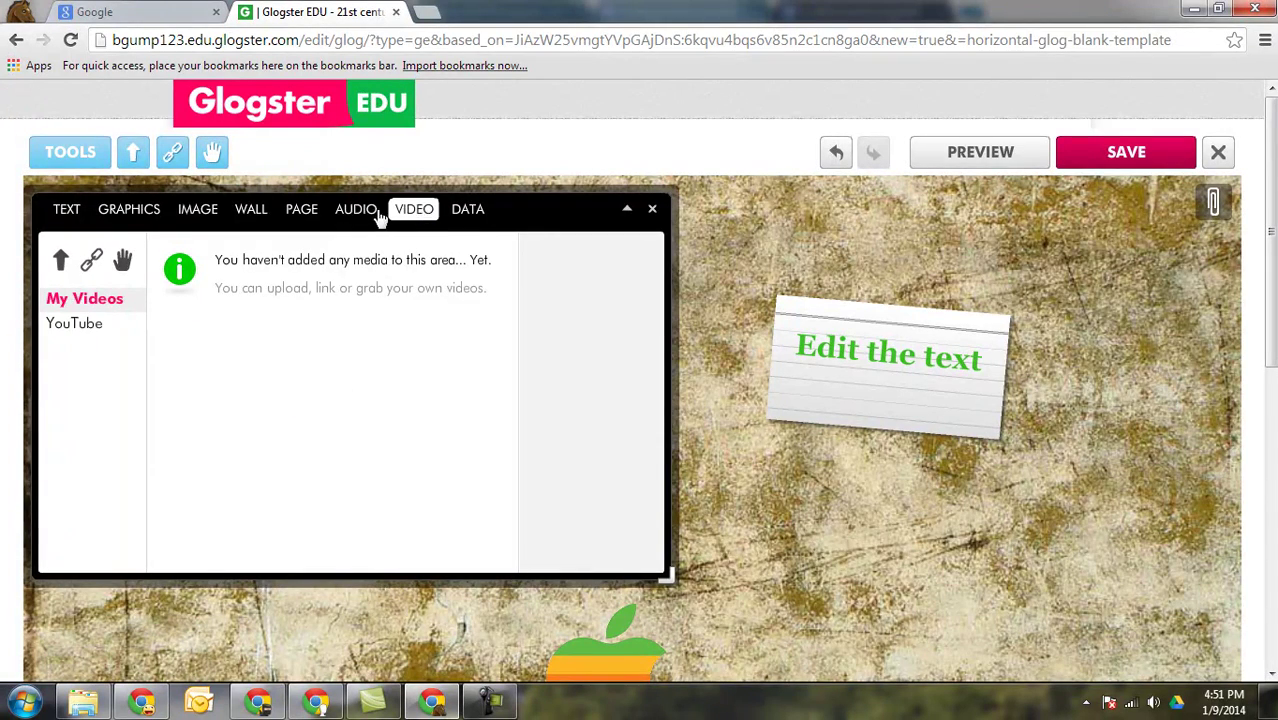
left_click(366, 211)
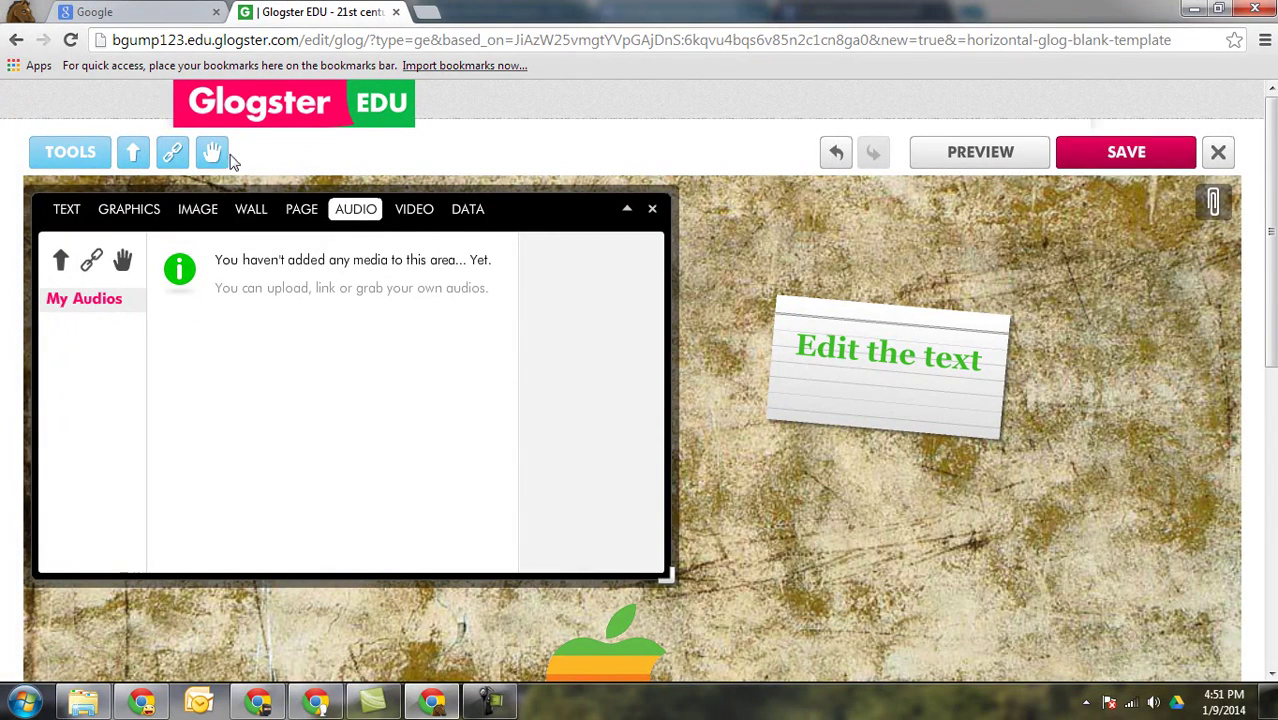
left_click(122, 263)
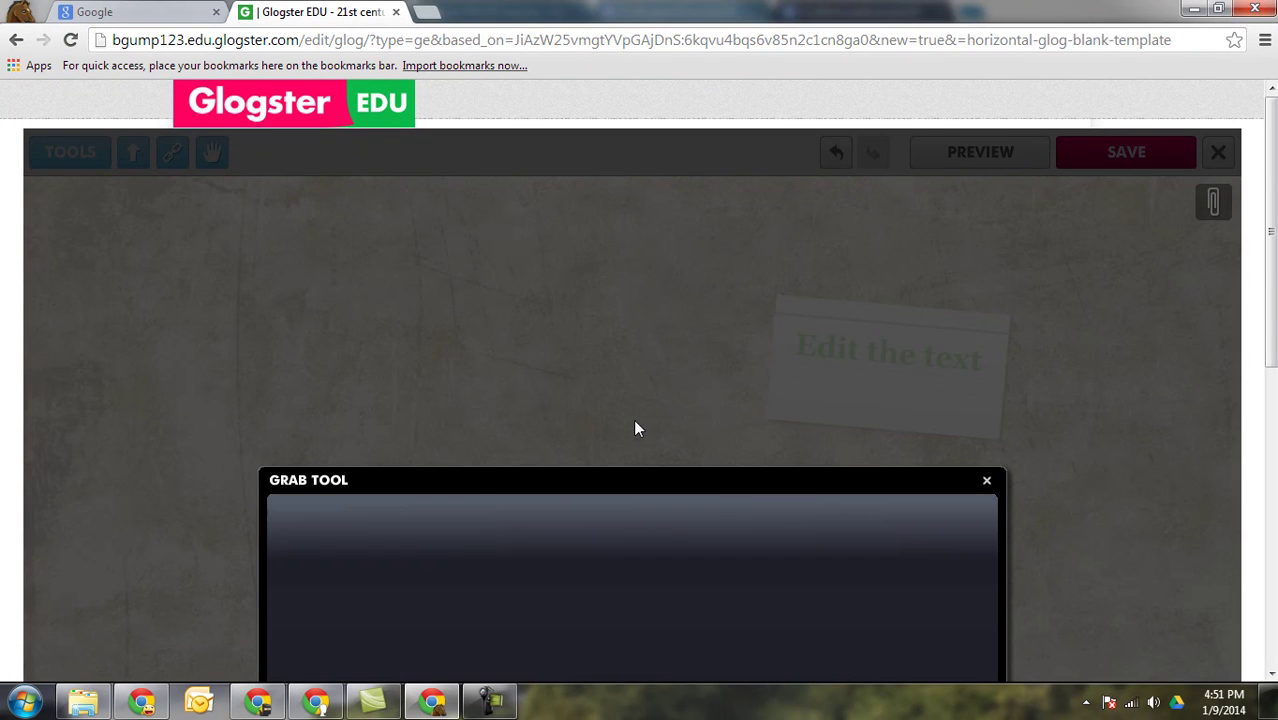
scroll(635, 428, "down", 4)
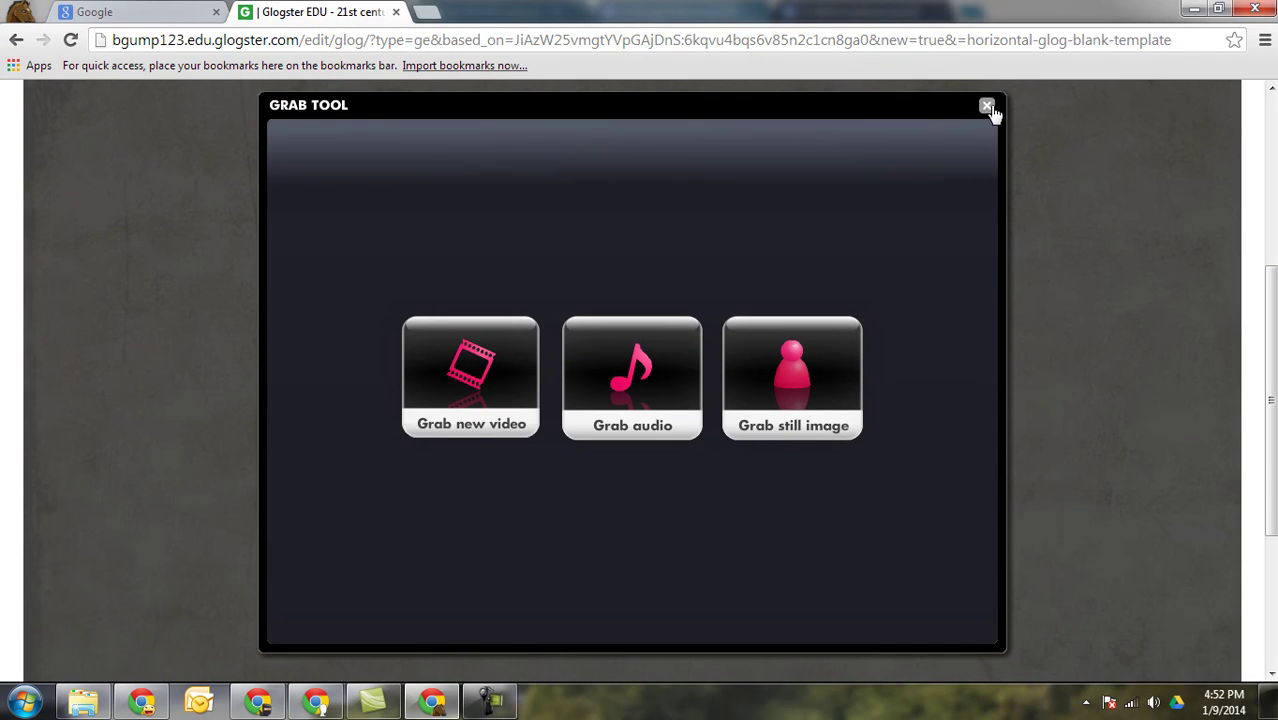
Close the Grab Tool, look at the YouTube video search under VIDEO, then close the tools panel.
left_click(987, 107)
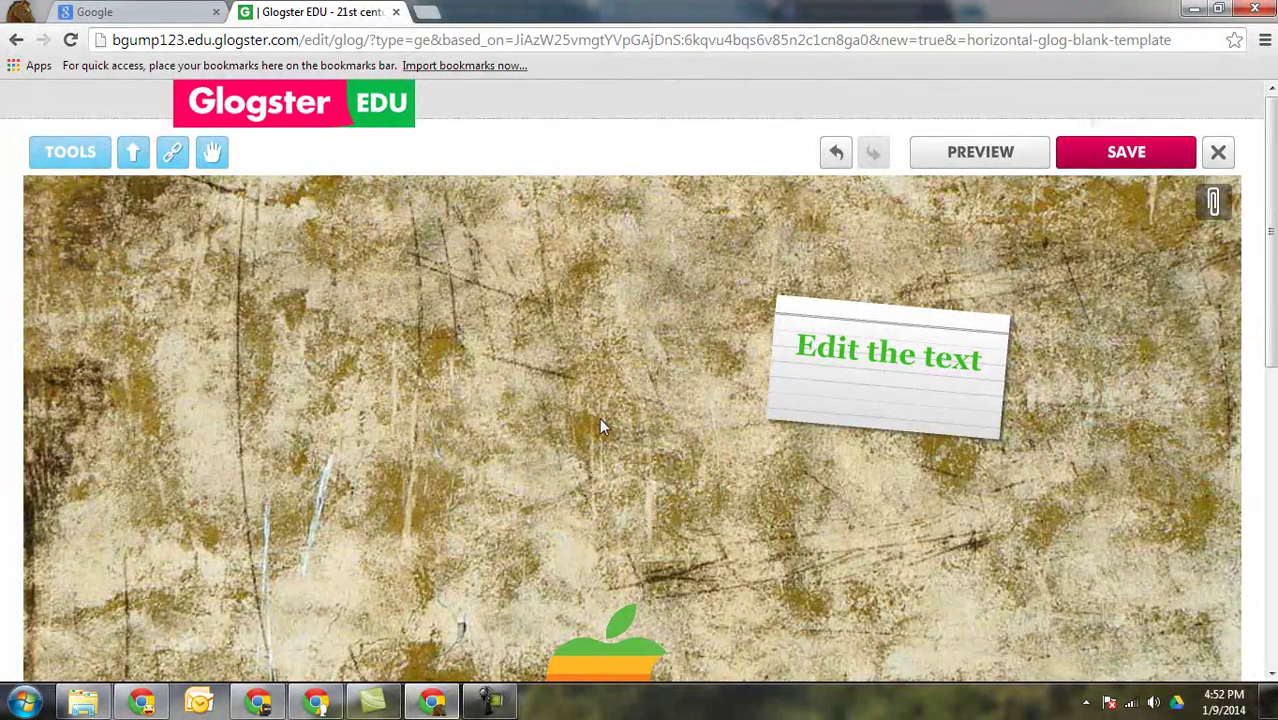
left_click(88, 155)
left_click(416, 212)
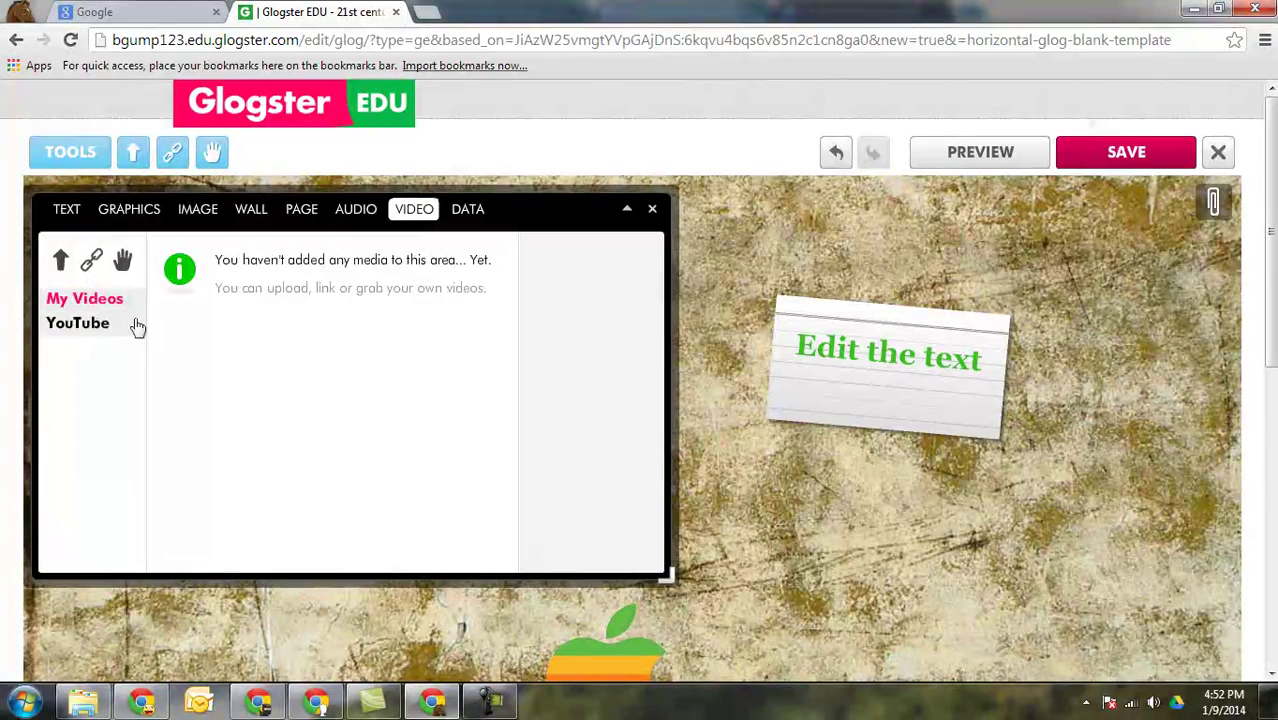
left_click(79, 328)
left_click(258, 256)
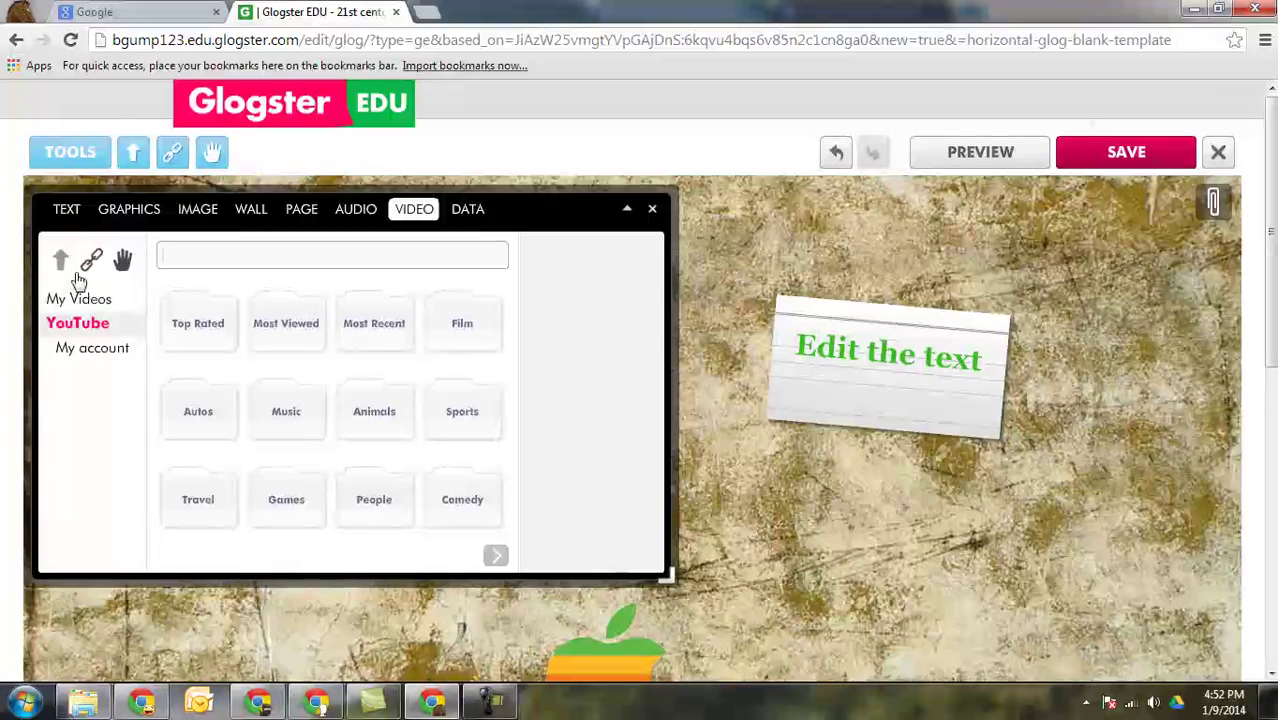
left_click(652, 209)
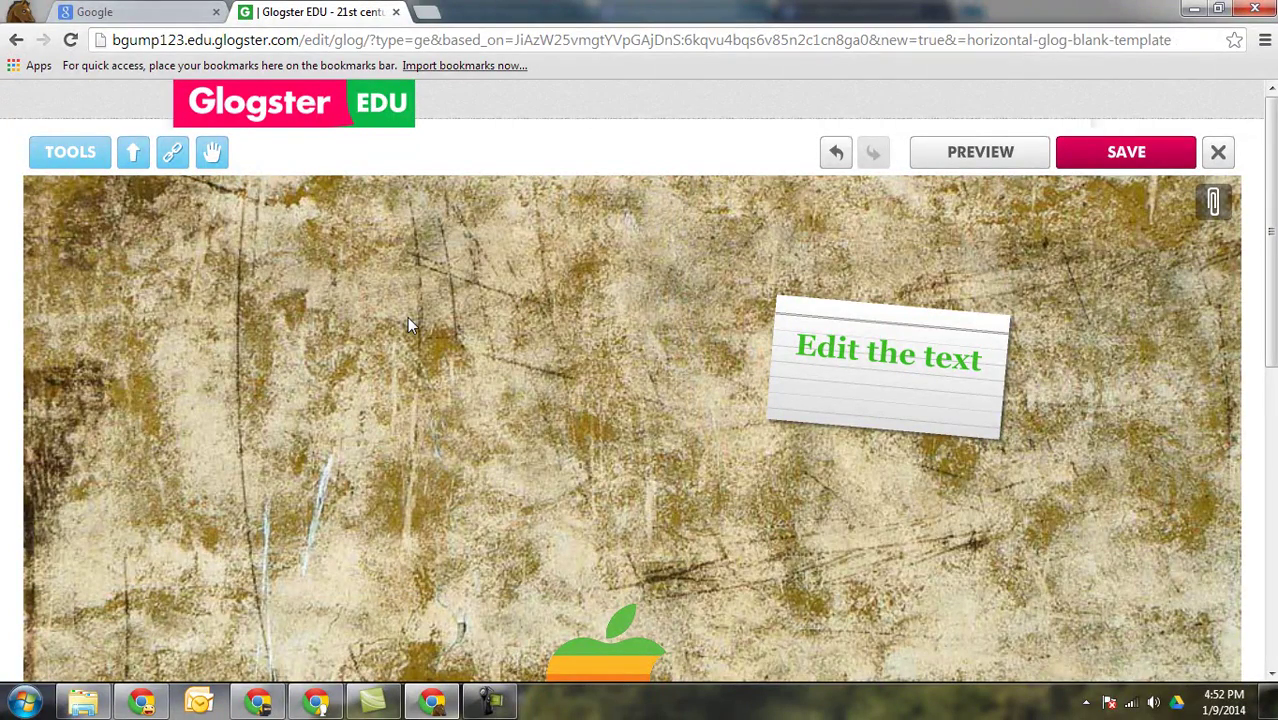
Save the glog under the name 'First Glog' to reach its save settings form.
left_click(1127, 153)
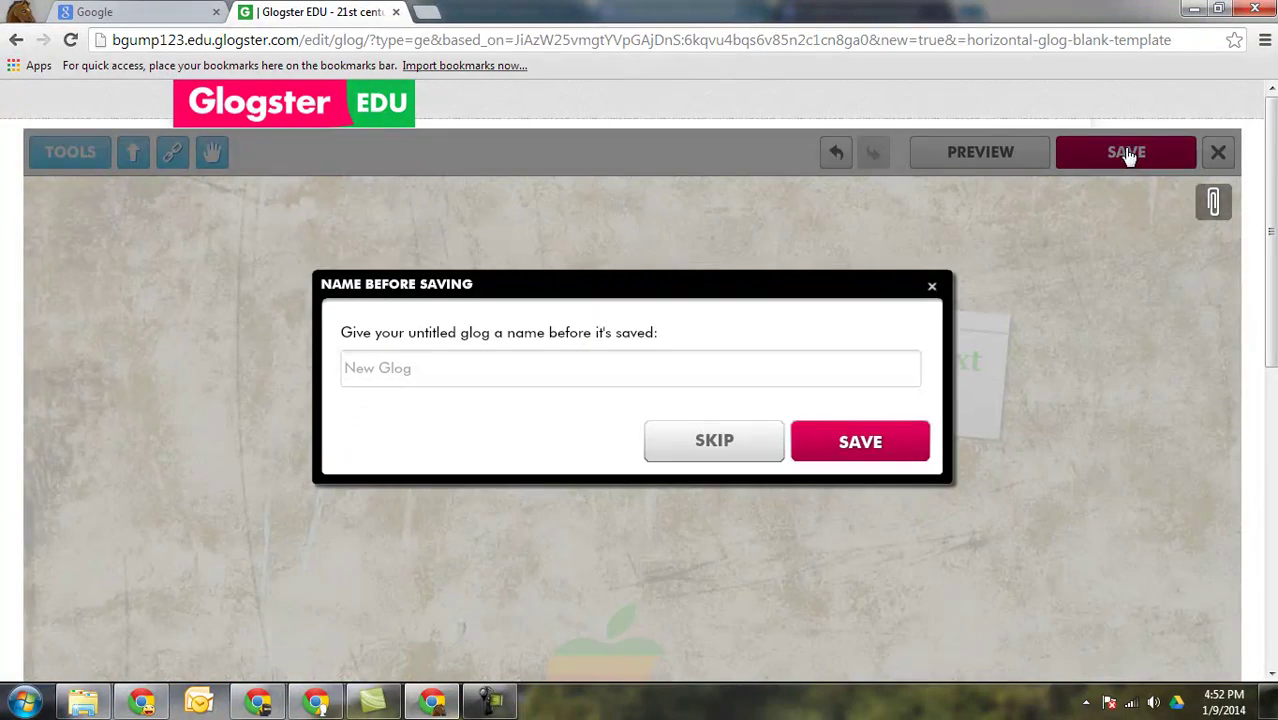
left_click(963, 284)
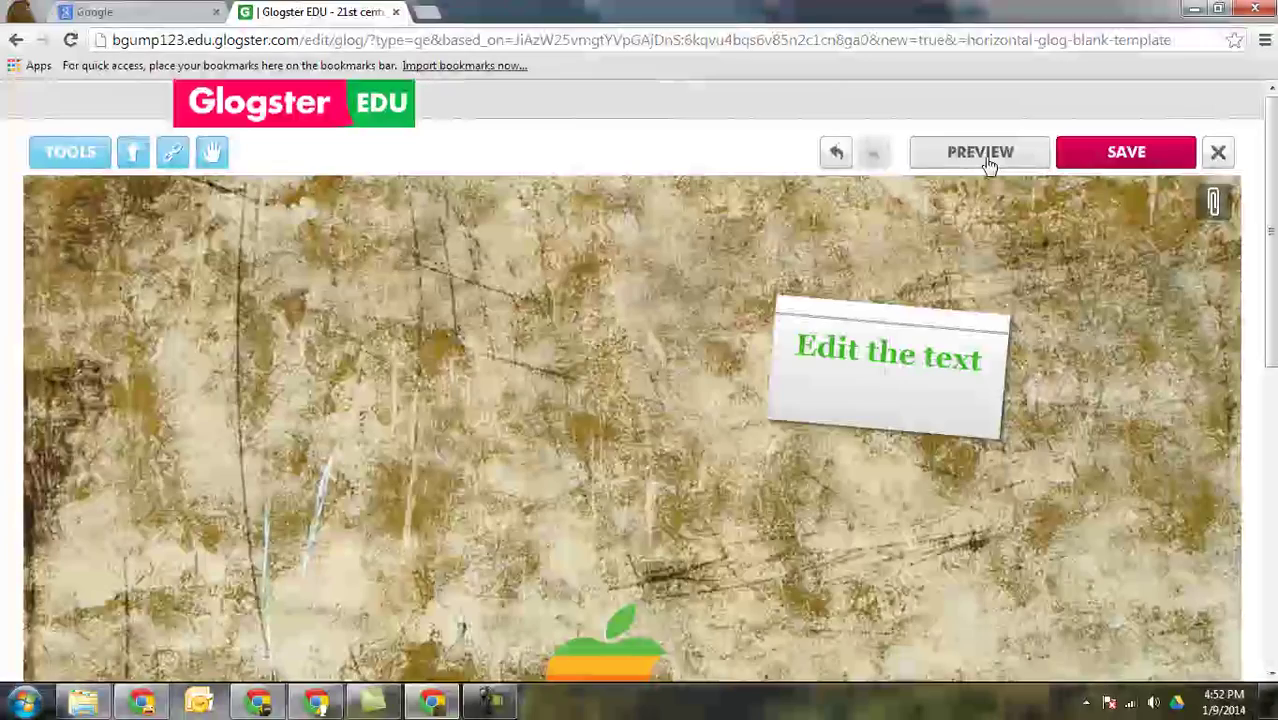
left_click(1122, 160)
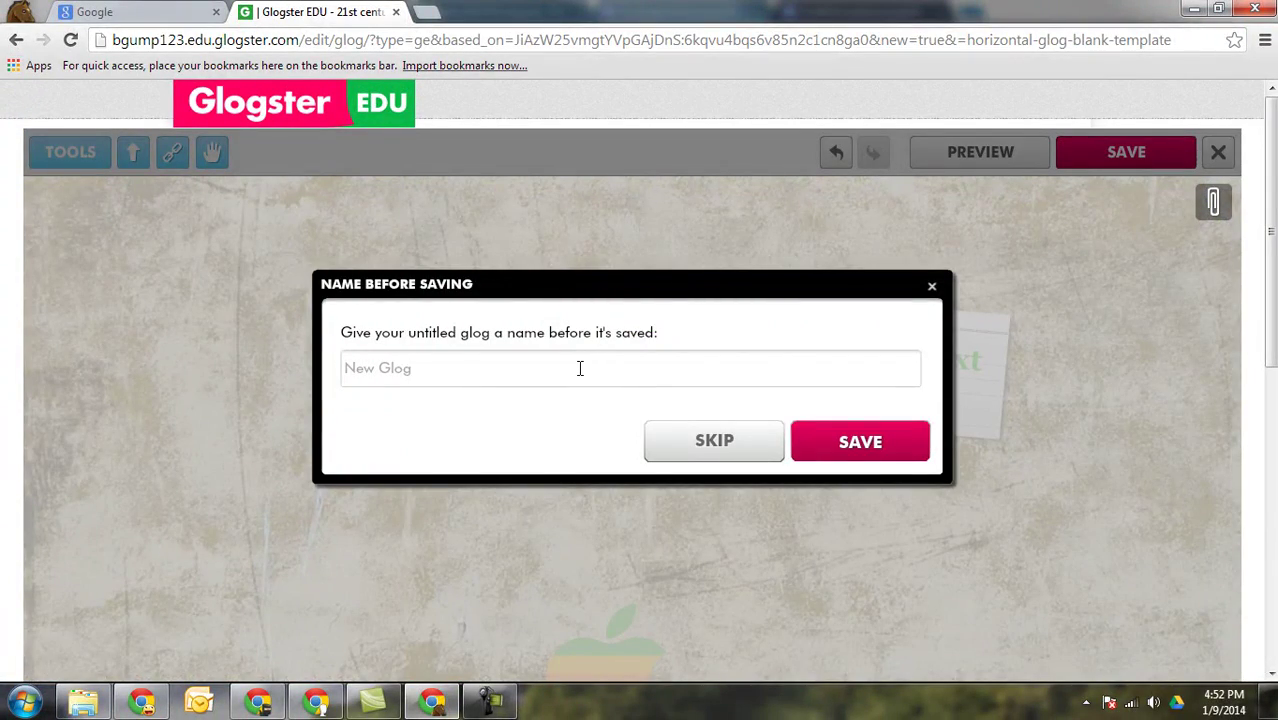
type("First Glog")
left_click(864, 449)
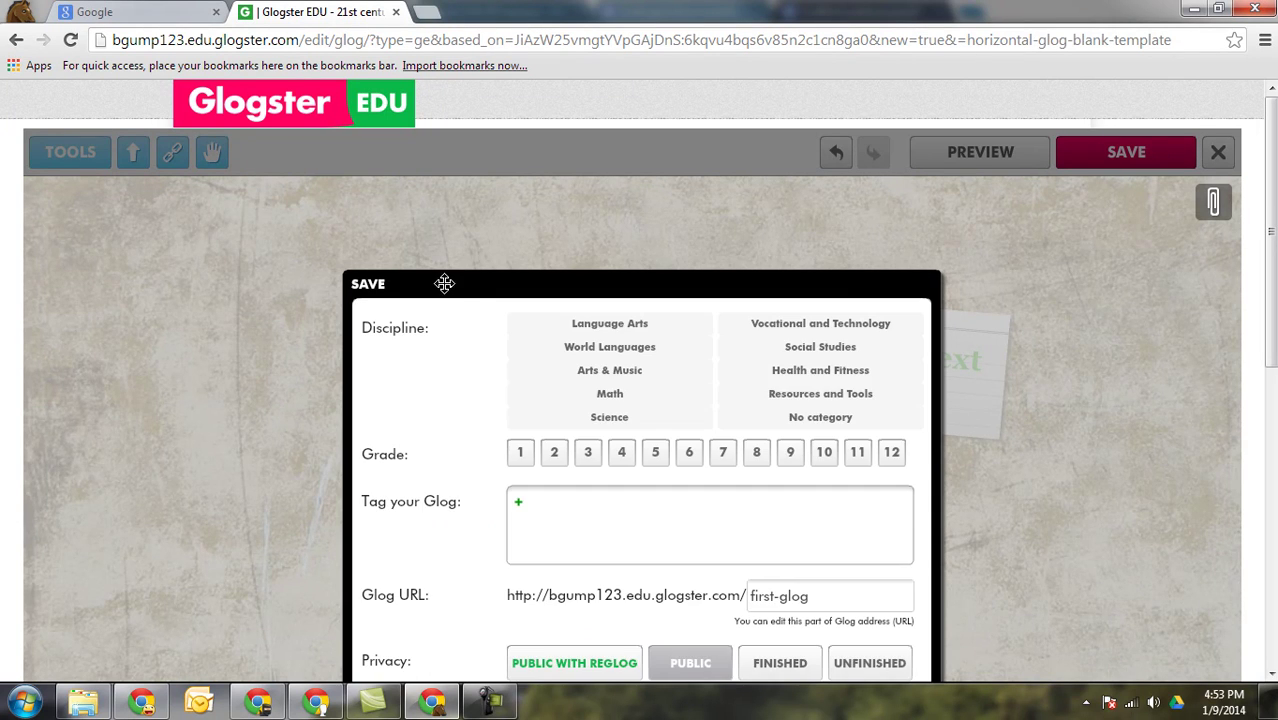
Classify the glog as Math, Percentages, grades 5, 6 and 7, and finish saving it.
left_click_drag(422, 282, 374, 224)
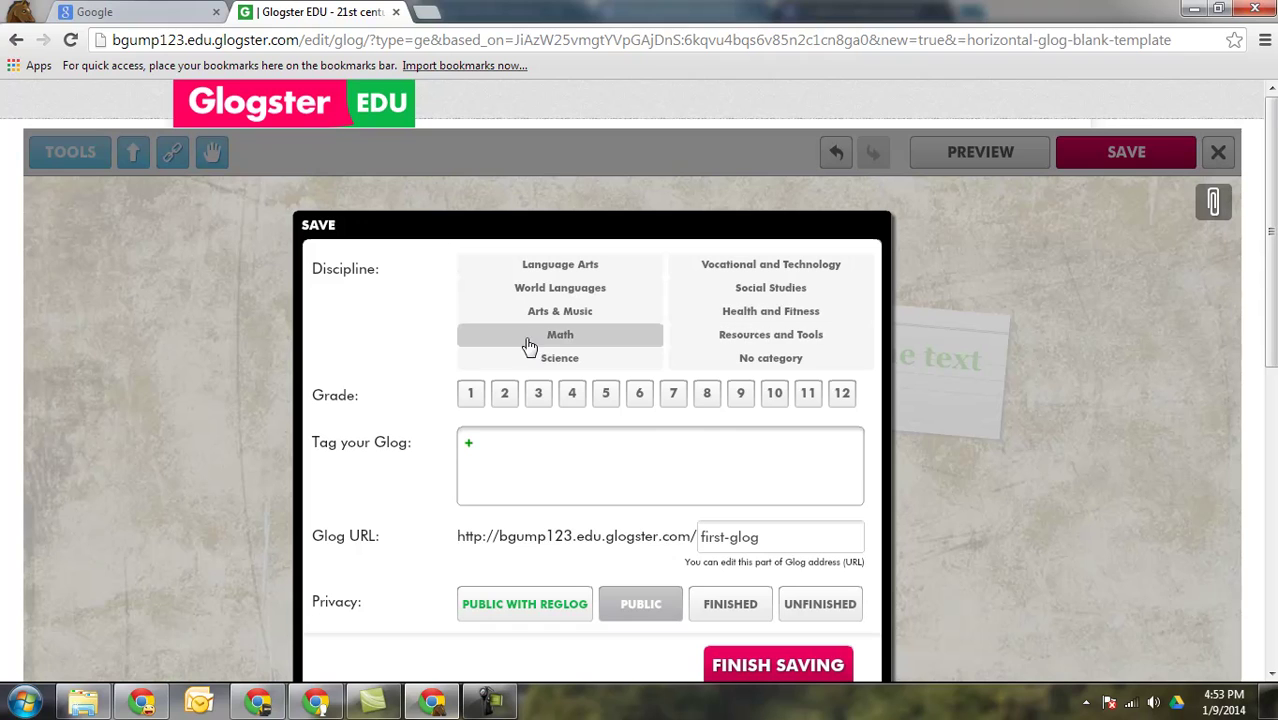
left_click(560, 335)
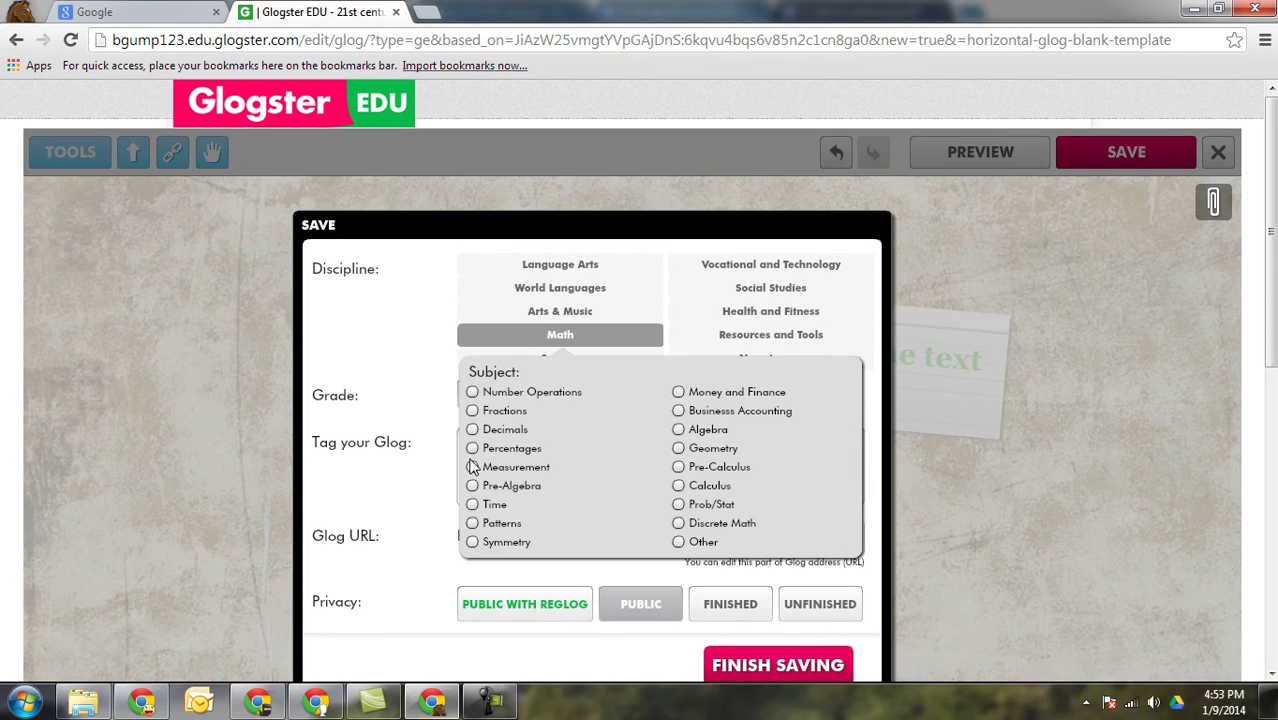
left_click(474, 458)
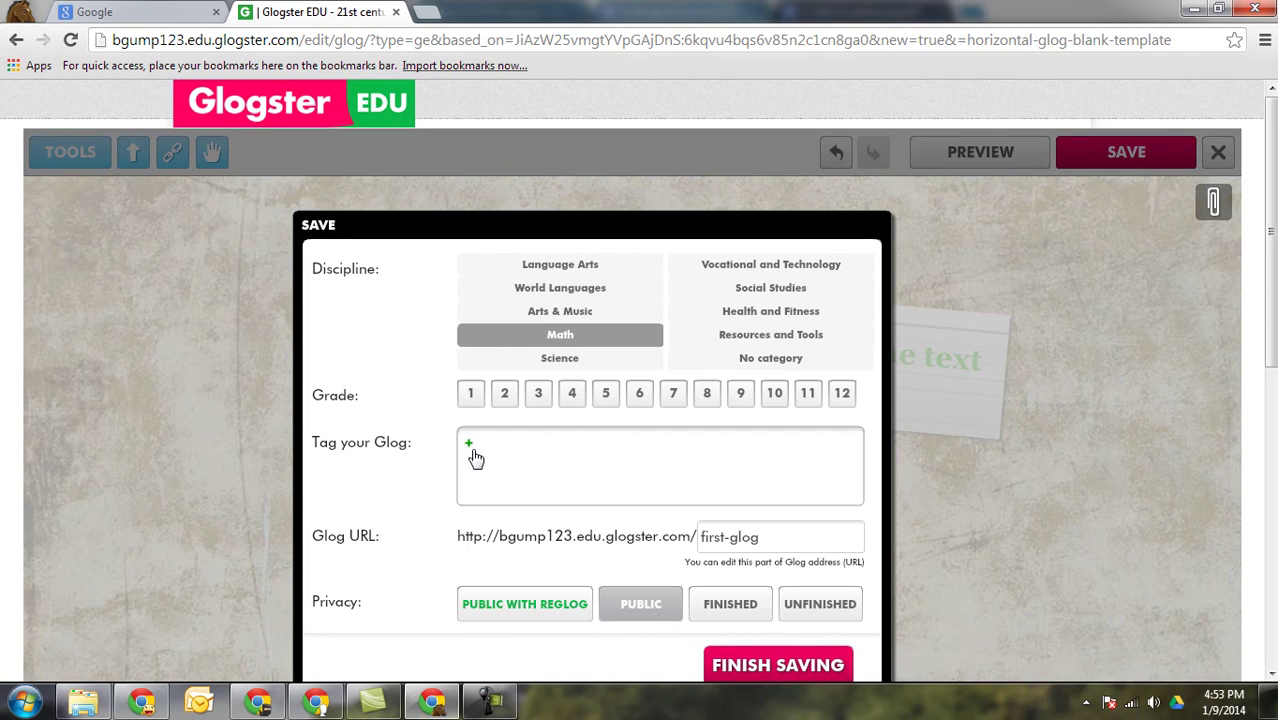
left_click(605, 393)
left_click(640, 396)
left_click(673, 396)
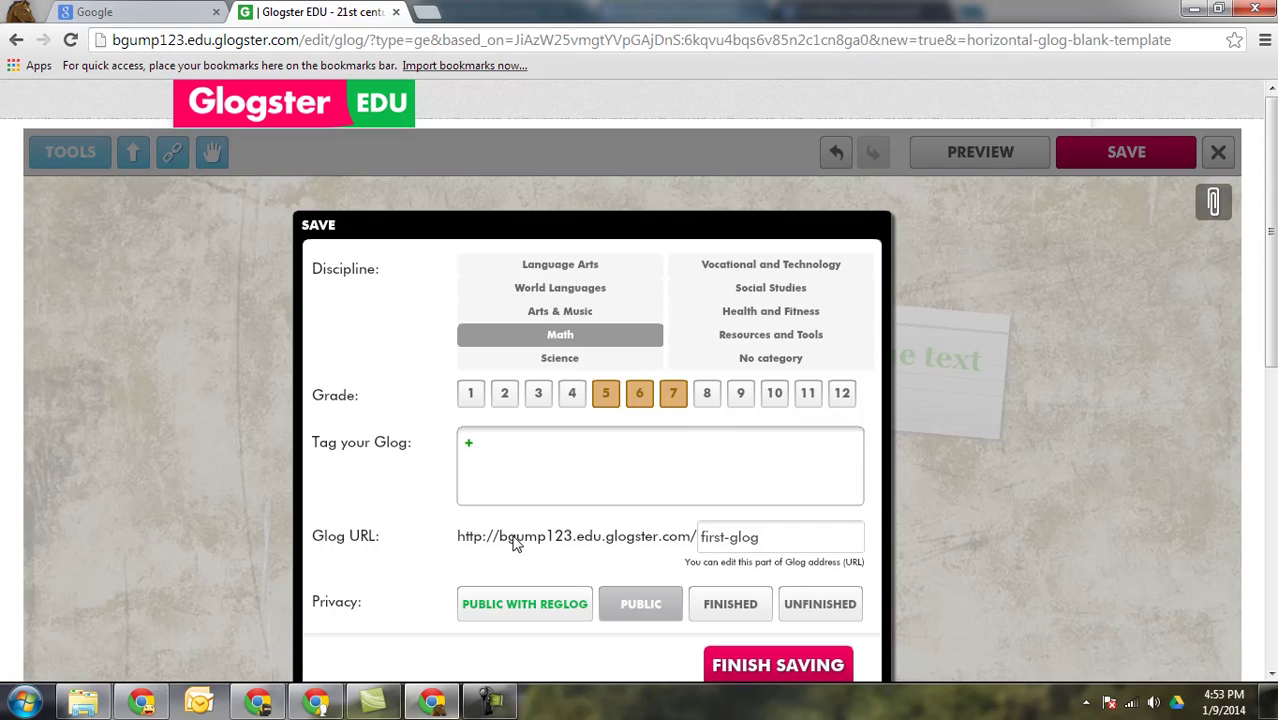
scroll(615, 567, "down", 1)
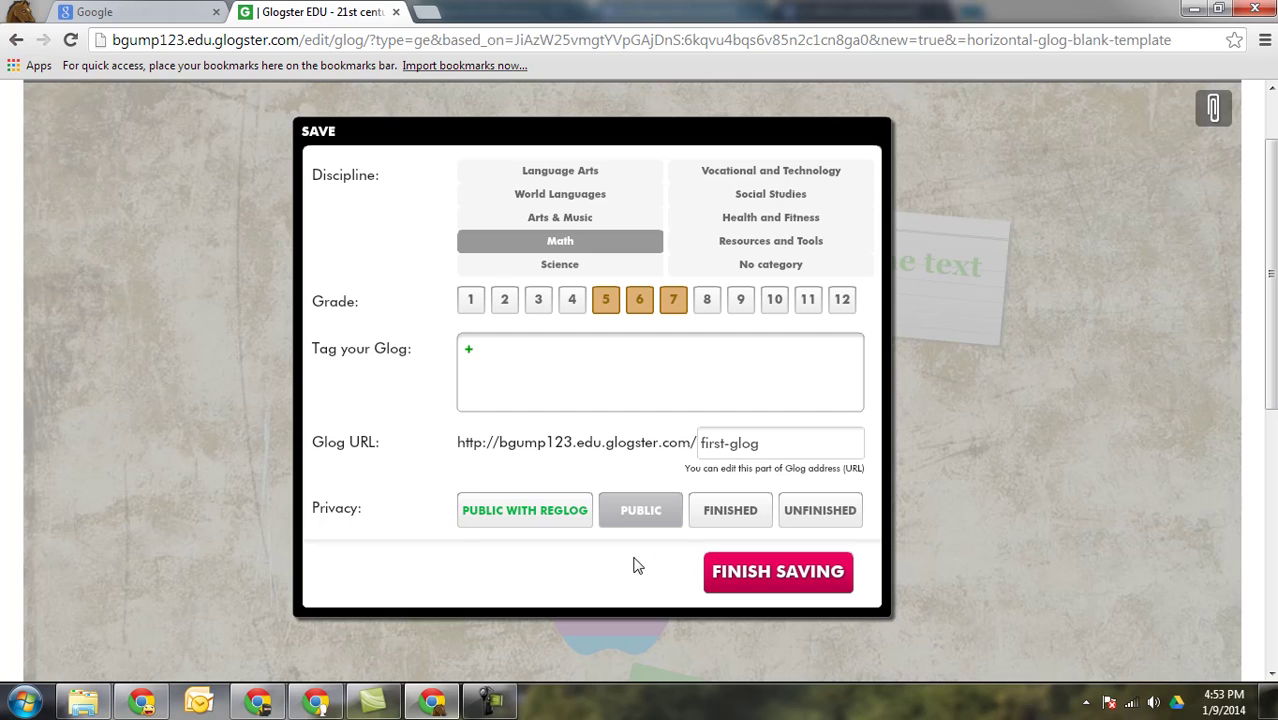
left_click(789, 574)
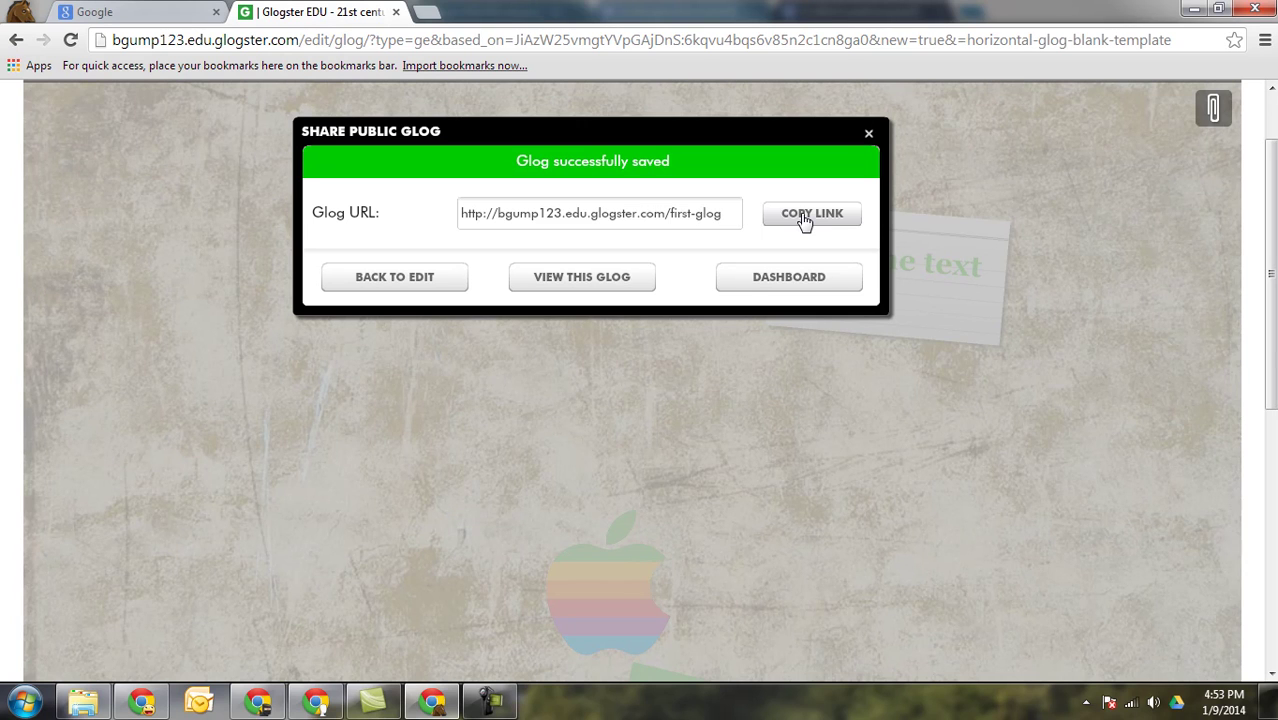
View the published First Glog page and scroll through its Math, grades 5–7, public listing.
left_click(574, 277)
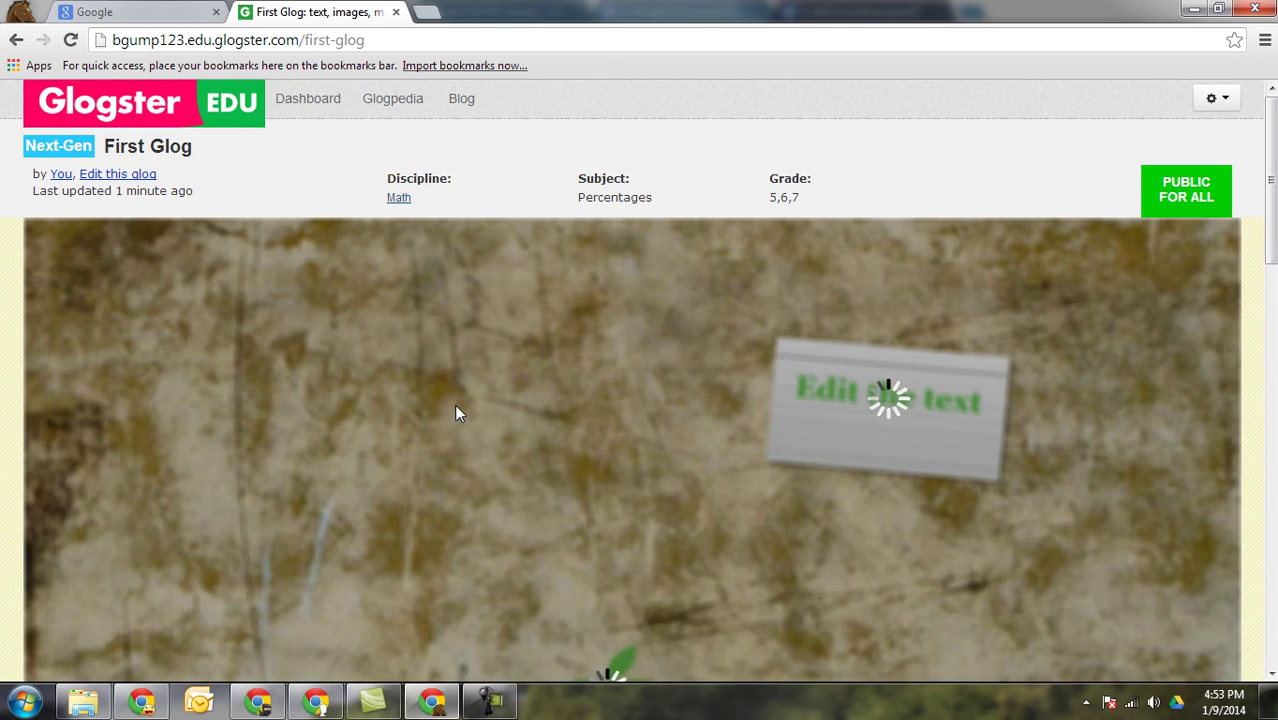
scroll(413, 455, "down", 4)
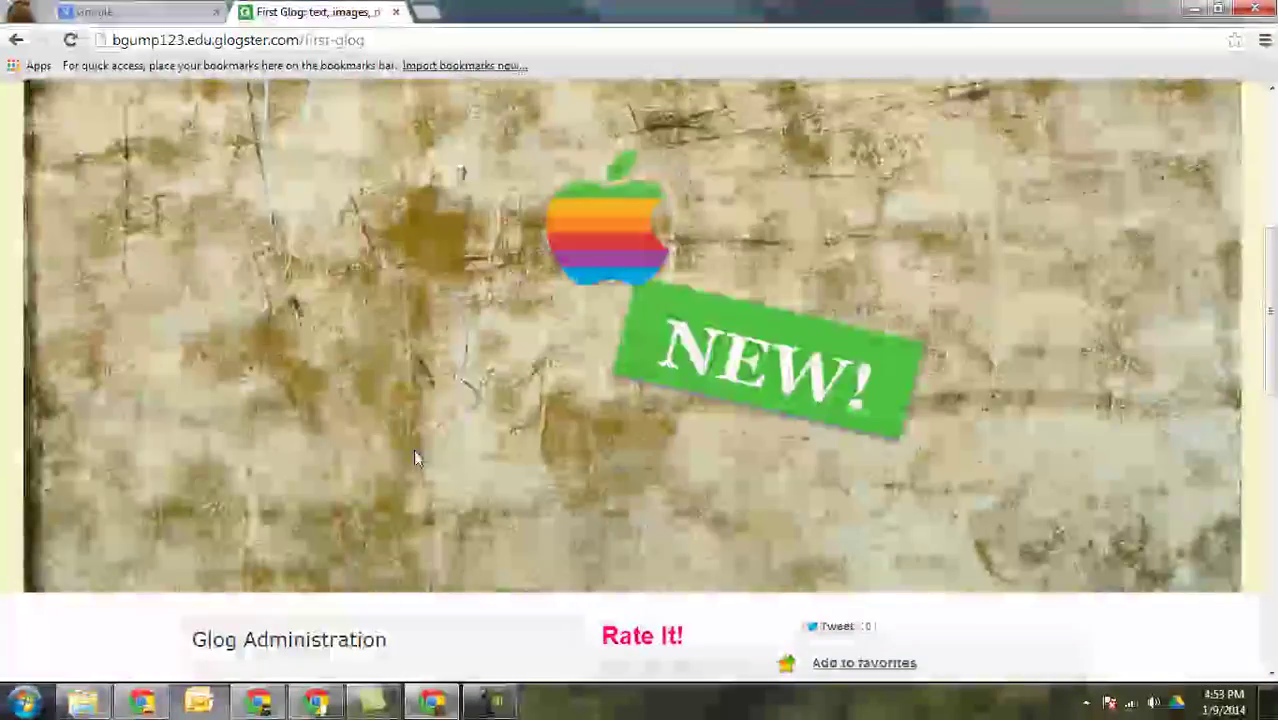
scroll(415, 457, "up", 4)
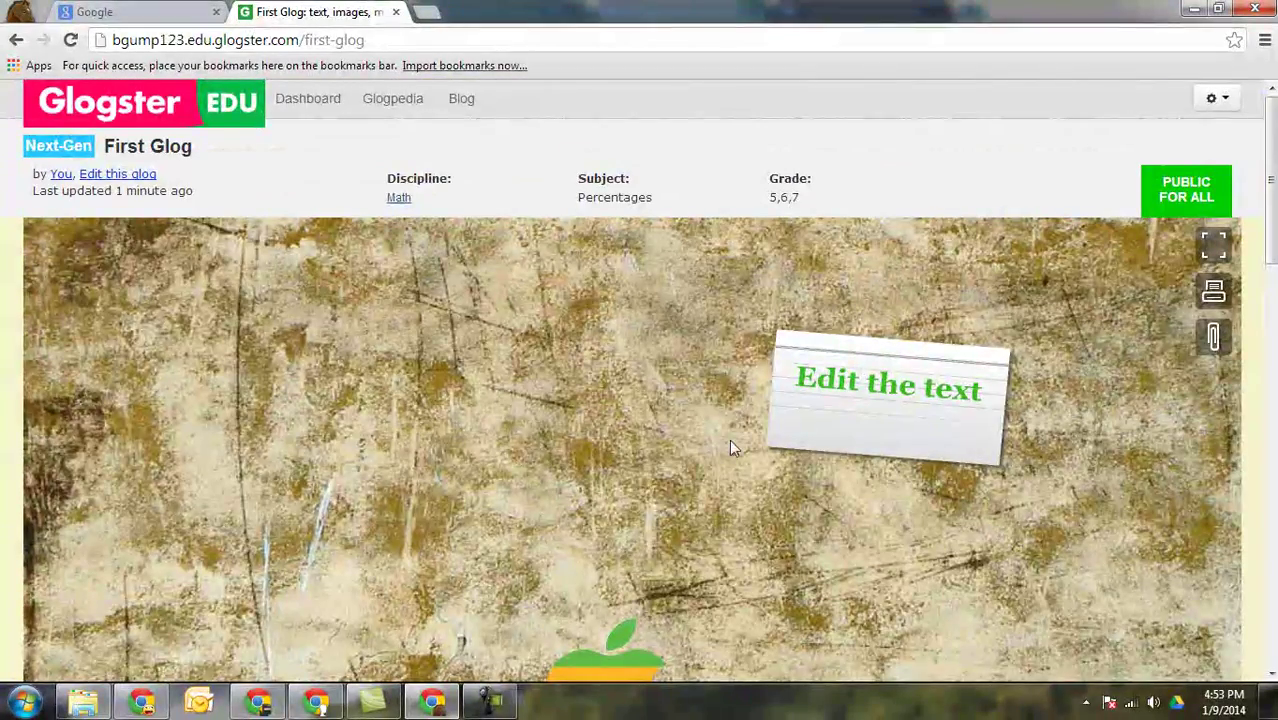
scroll(715, 400, "down", 4)
scroll(700, 352, "up", 3)
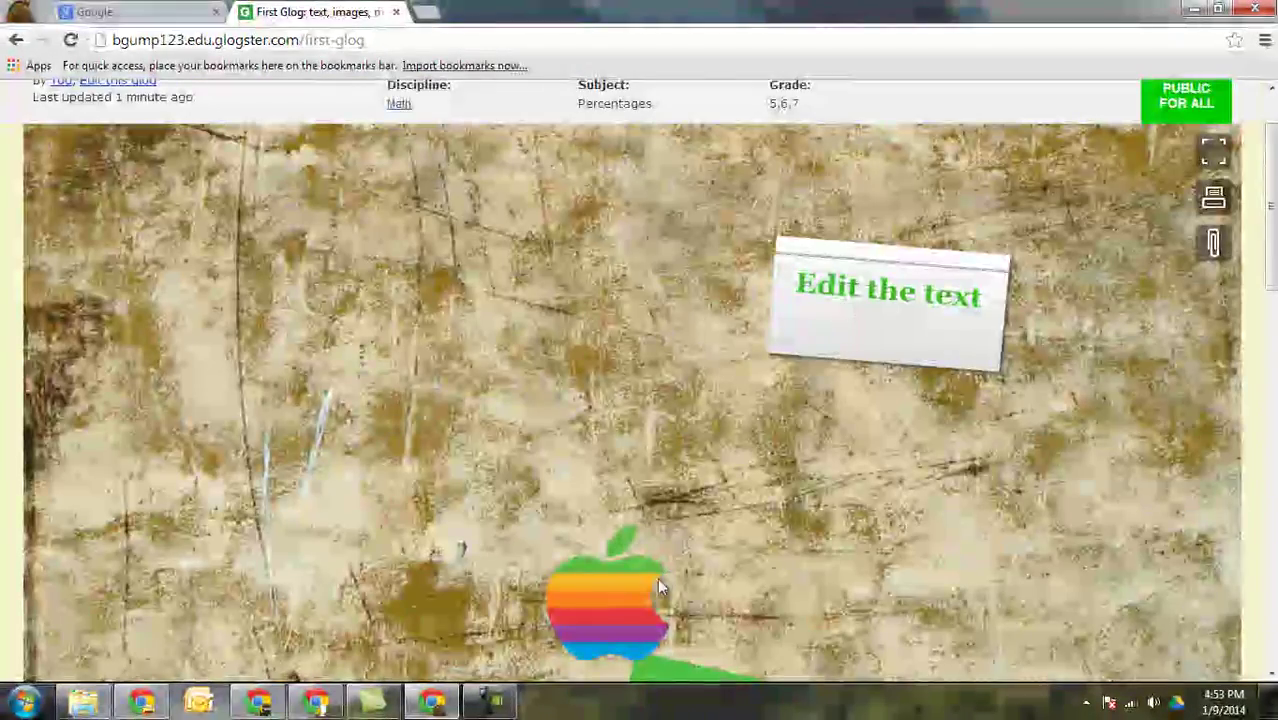
scroll(657, 585, "down", 3)
scroll(550, 480, "up", 4)
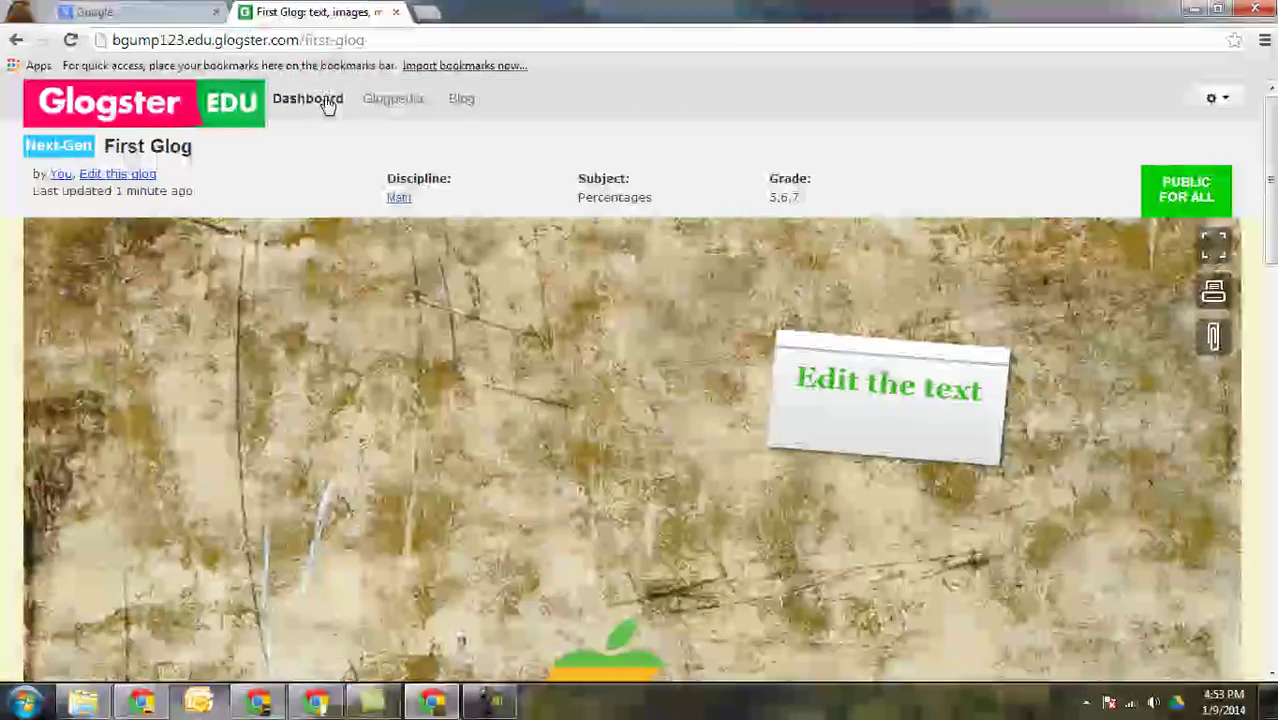
Return to the dashboard and find the public First Glog thumbnail in the glogs list.
left_click(318, 100)
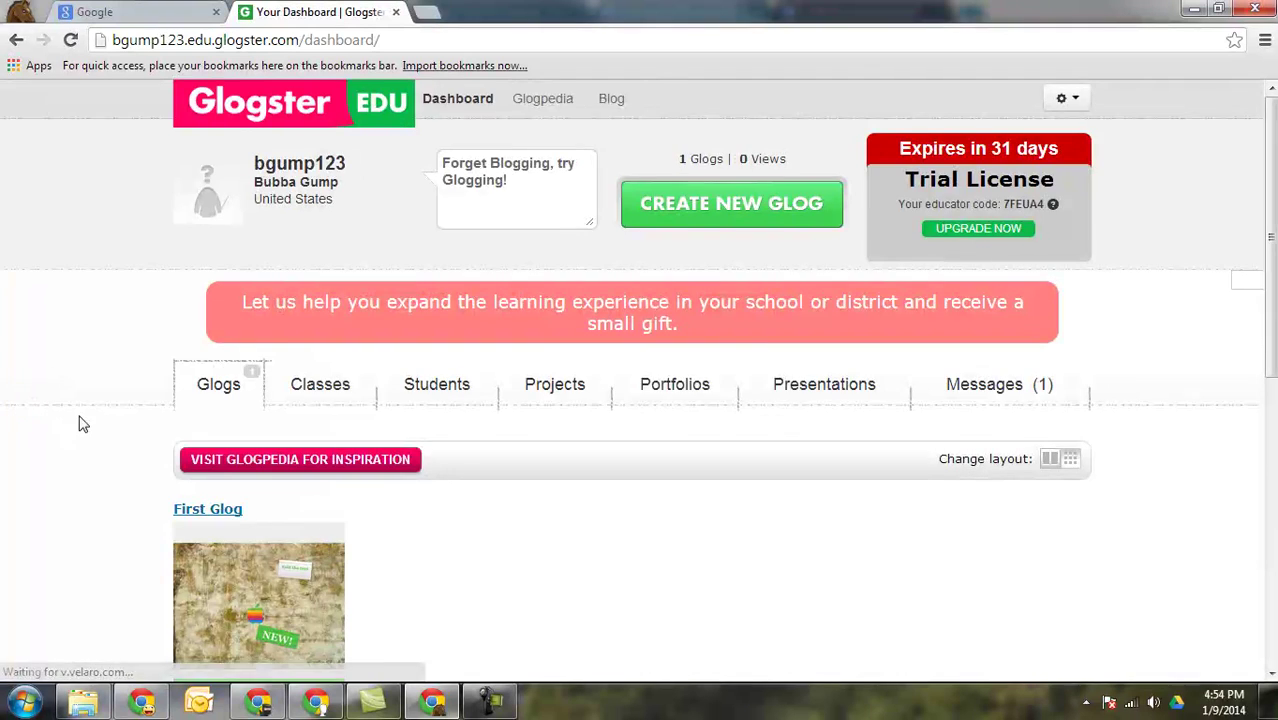
scroll(80, 422, "down", 2)
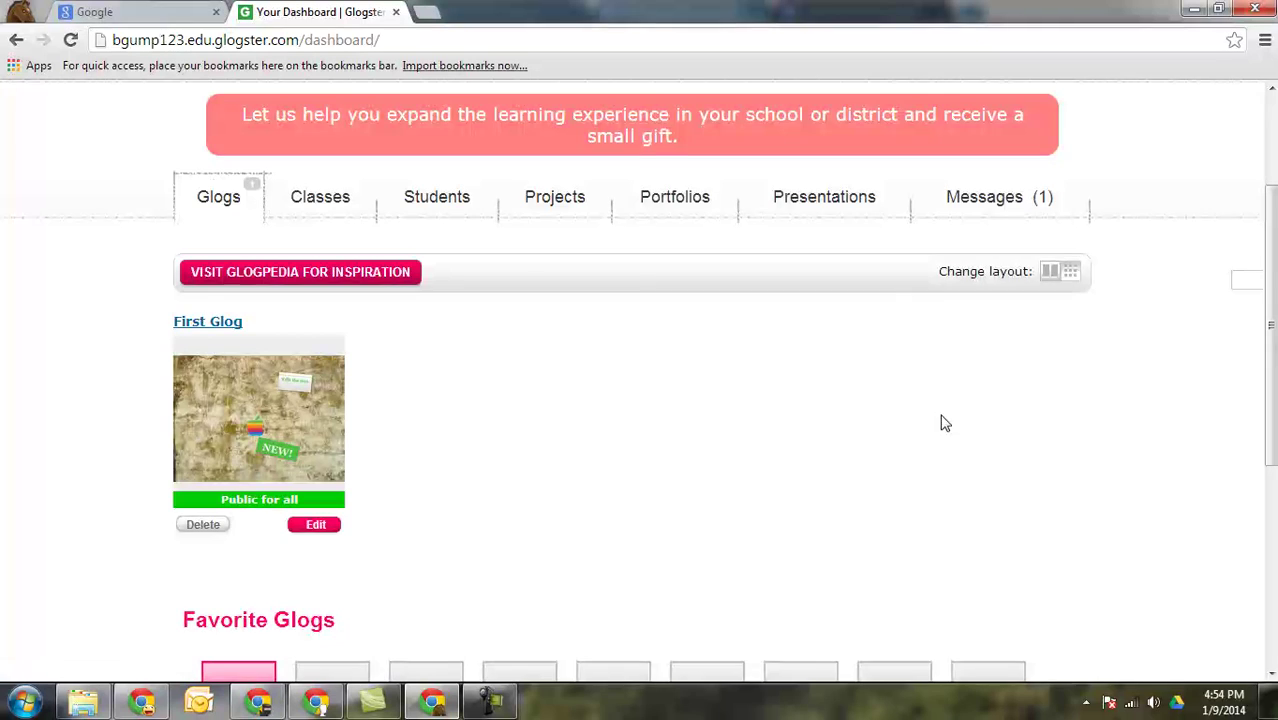
scroll(898, 513, "up", 2)
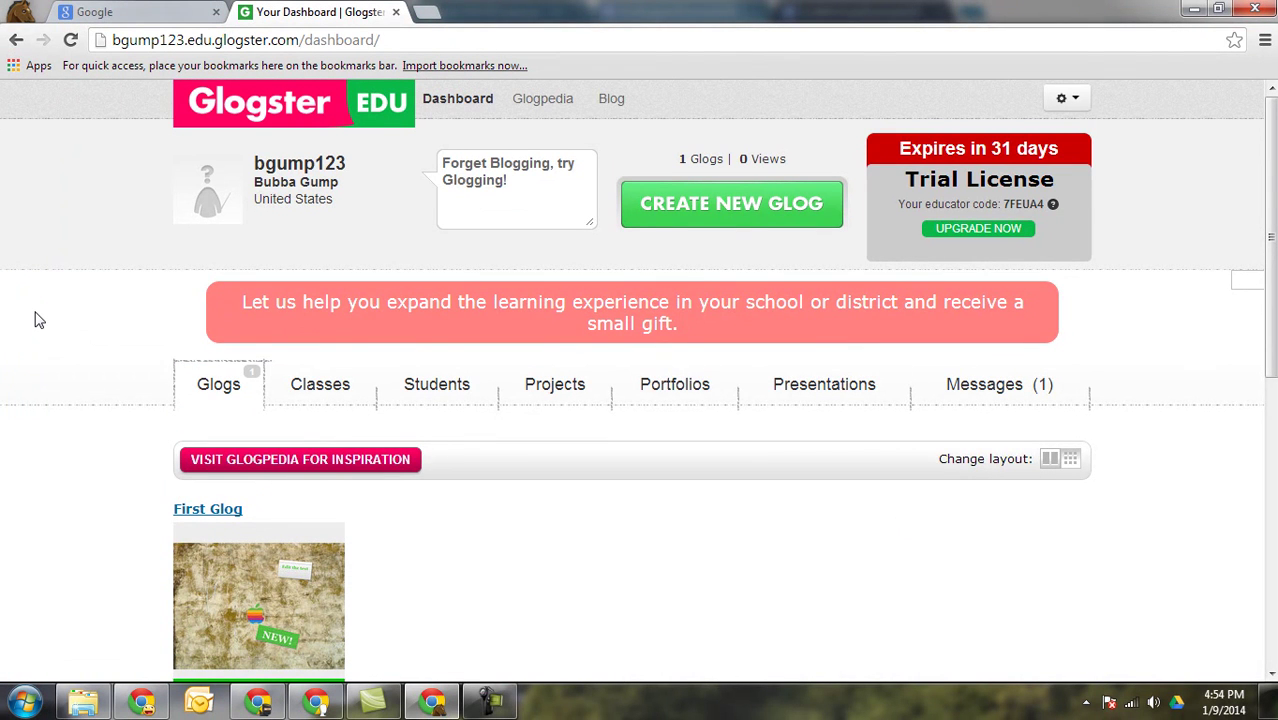